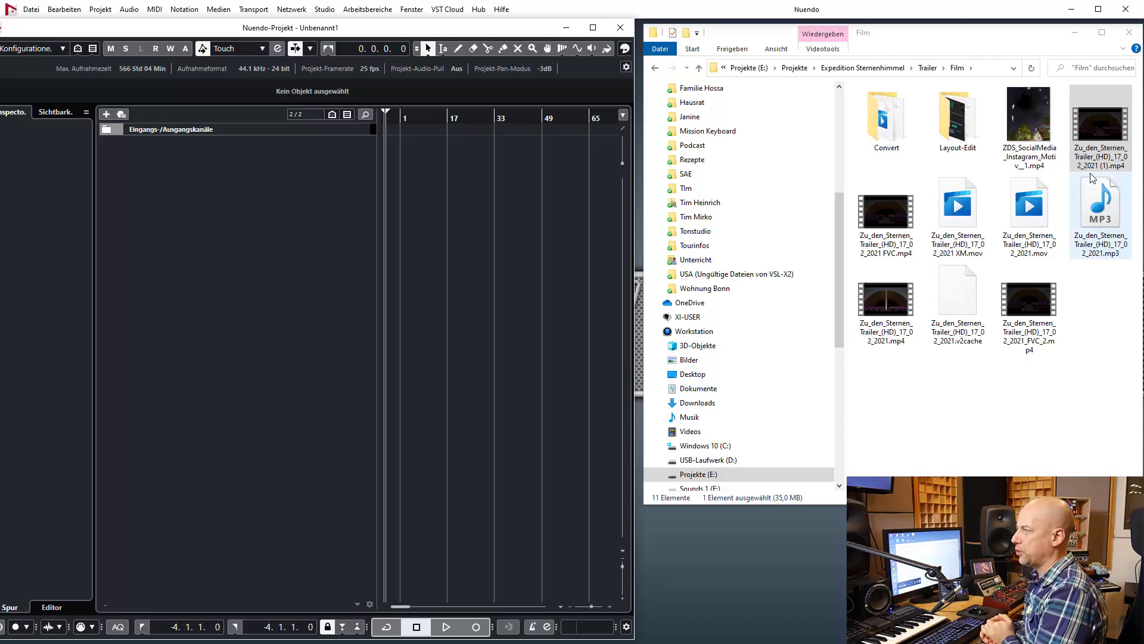
- Preview the trailer MP4 from the Film folder, then close the preview
{"action": "left_click", "coordinate": [1103, 115]}
{"action": "right_click", "coordinate": [1103, 116]}
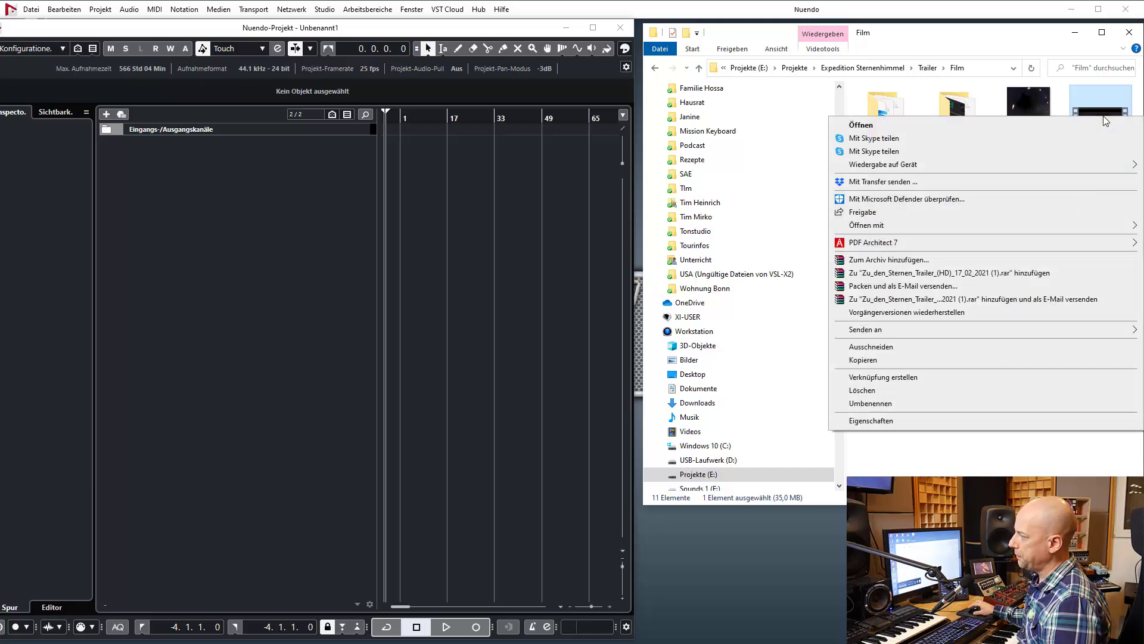
{"action": "mouse_move", "coordinate": [960, 228]}
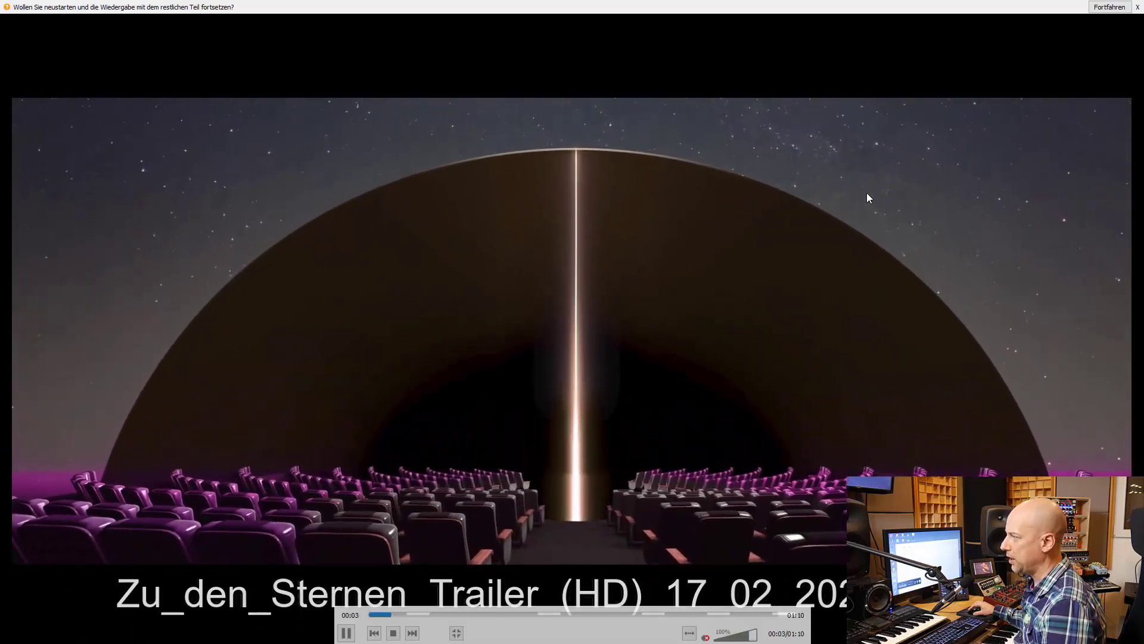
{"action": "double_click", "coordinate": [866, 192]}
{"action": "key", "text": "ctrl+q"}
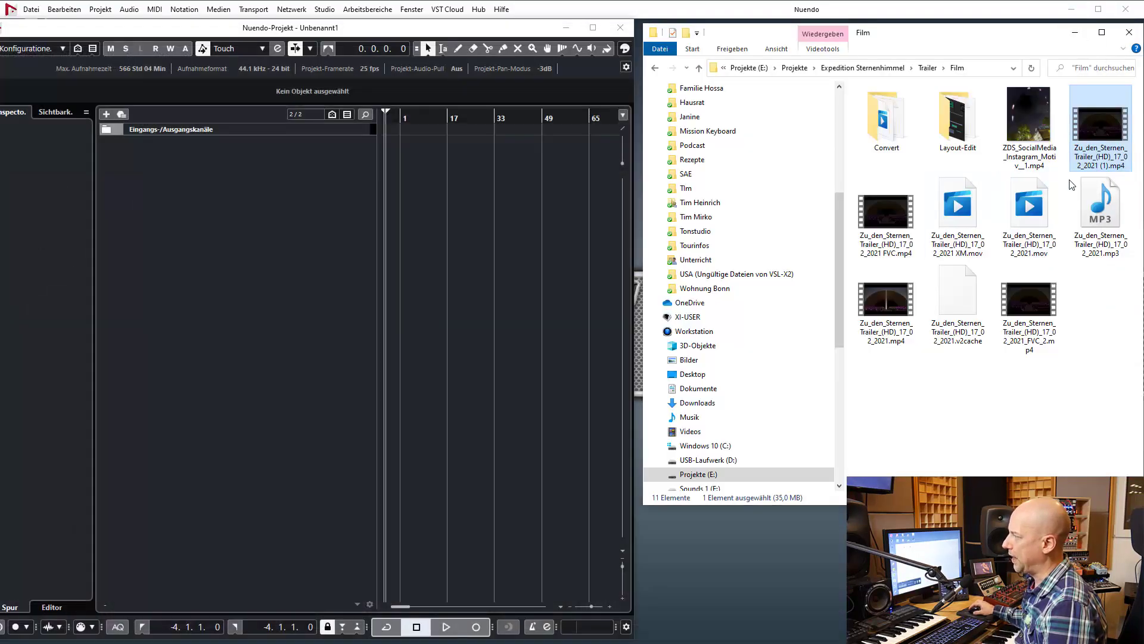
- Drag the trailer MP4 onto a new Nuendo Video track and play it in the Video Player (F8)
{"action": "left_click_drag", "start_coordinate": [1106, 122], "coordinate": [413, 150]}
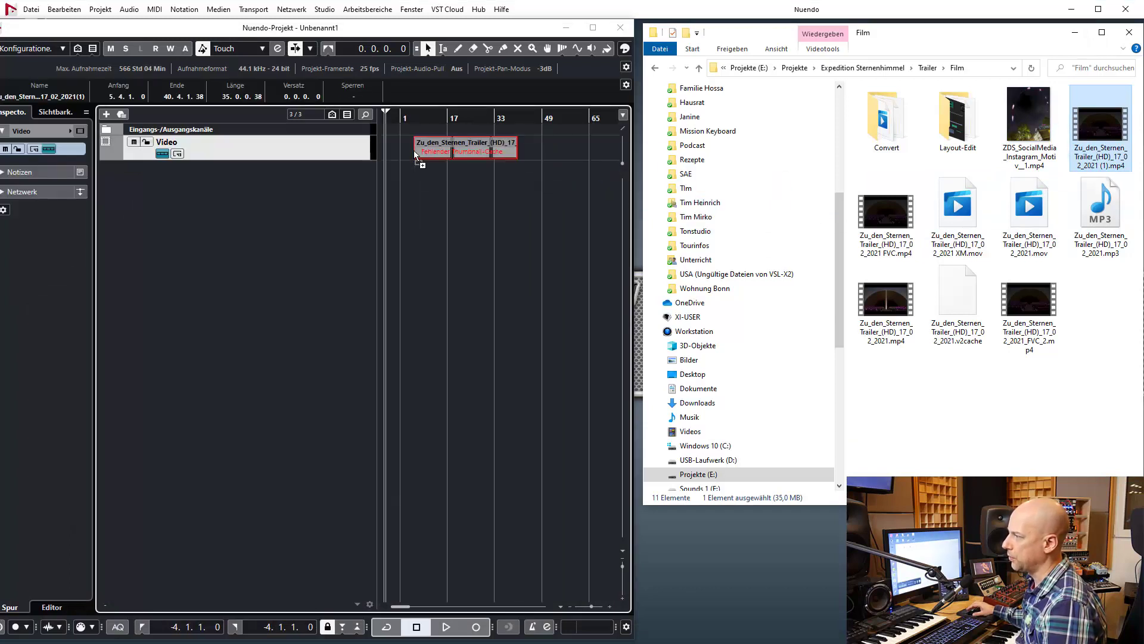
{"action": "left_click", "coordinate": [423, 121]}
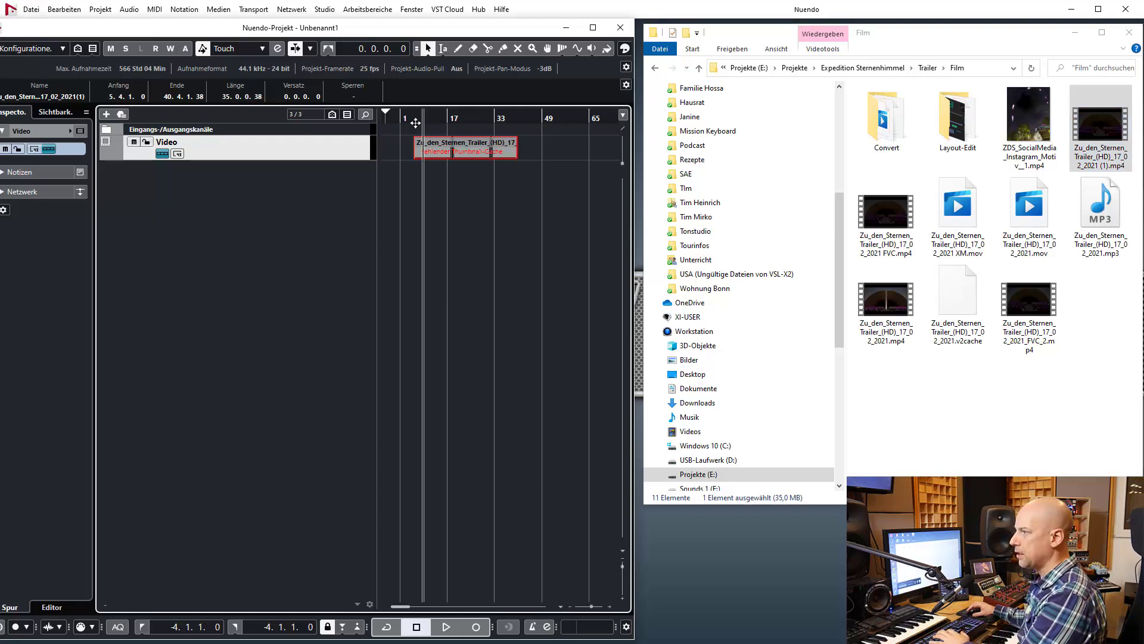
{"action": "key", "text": "F8"}
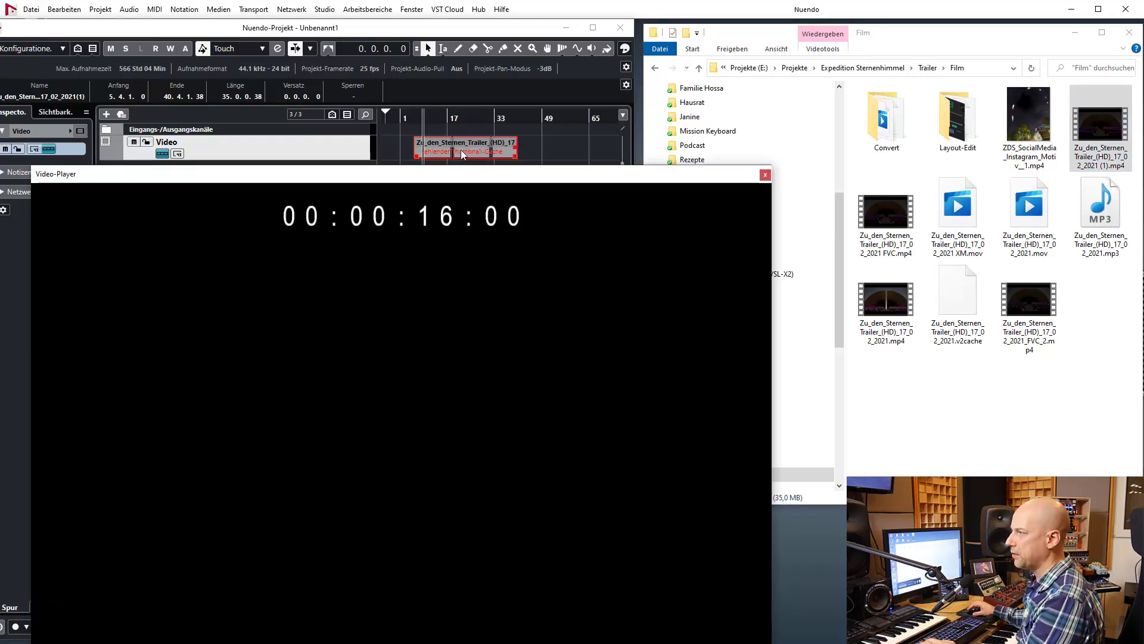
{"action": "key", "text": "space"}
- Shrink and reposition the video player window, then play and stop the project
{"action": "left_click_drag", "start_coordinate": [553, 185], "coordinate": [627, 70]}
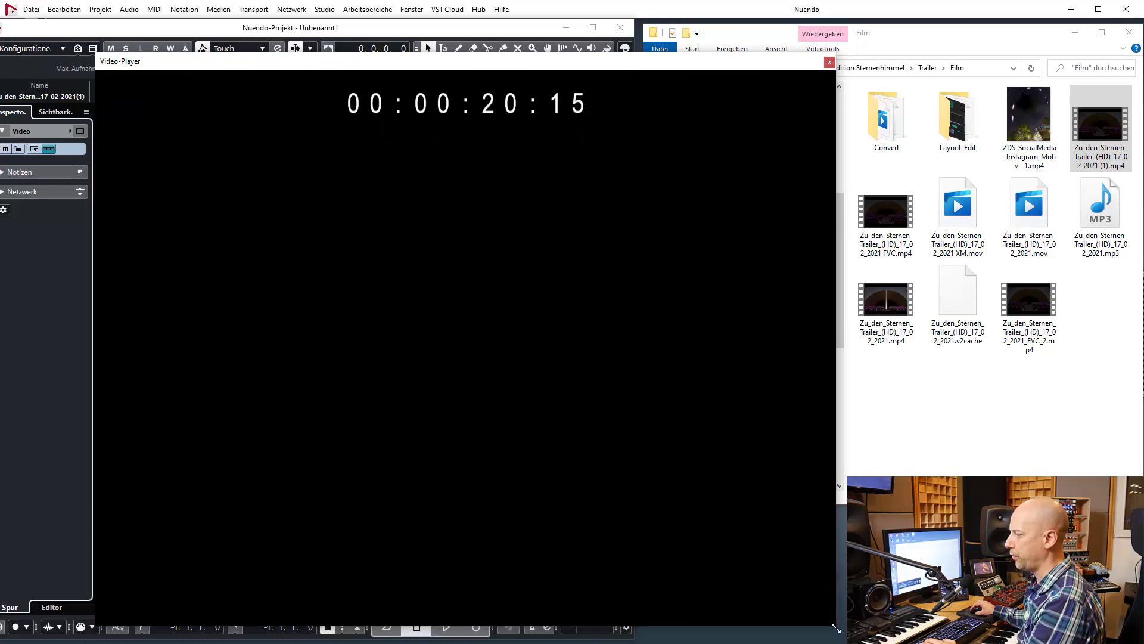
{"action": "left_click_drag", "start_coordinate": [835, 624], "coordinate": [522, 390]}
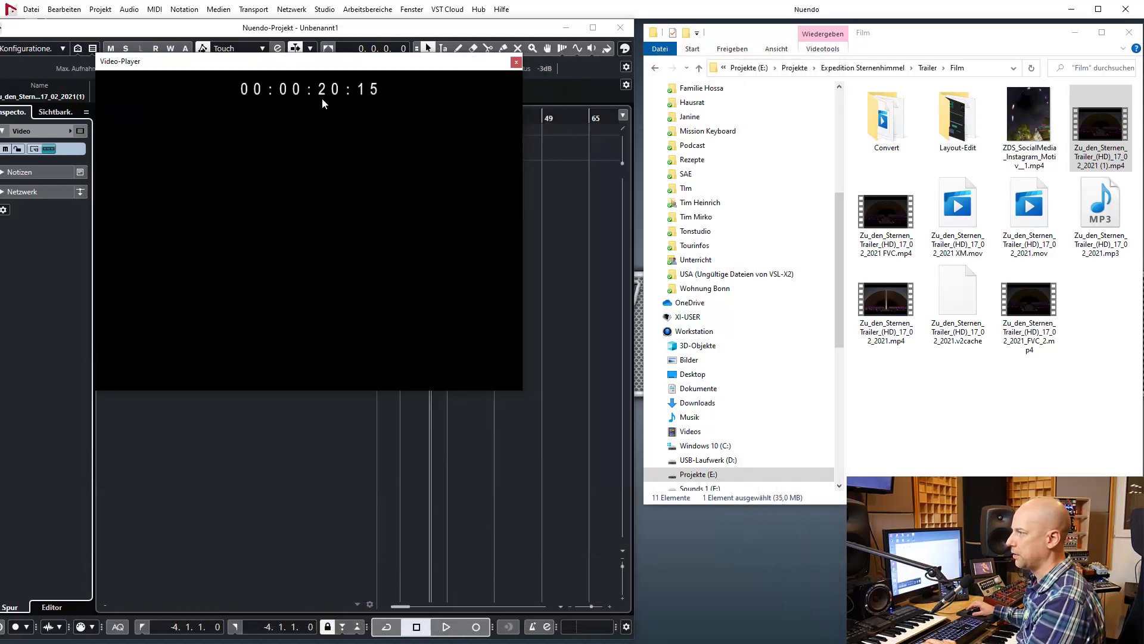
{"action": "left_click_drag", "start_coordinate": [337, 73], "coordinate": [445, 292]}
{"action": "key", "text": "space"}
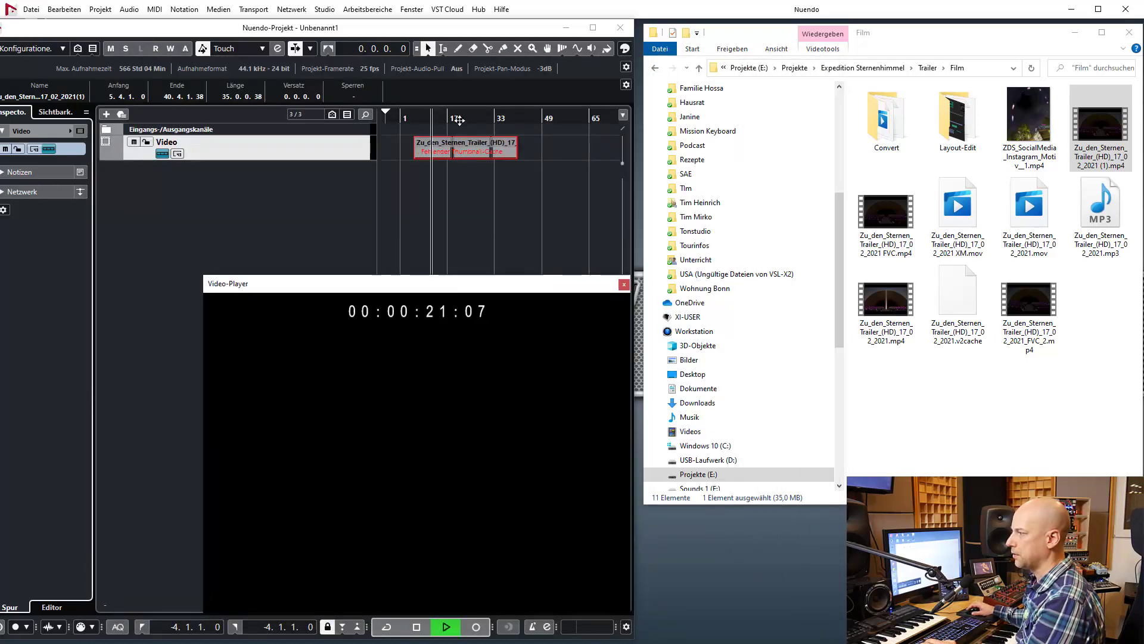
{"action": "key", "text": "space"}
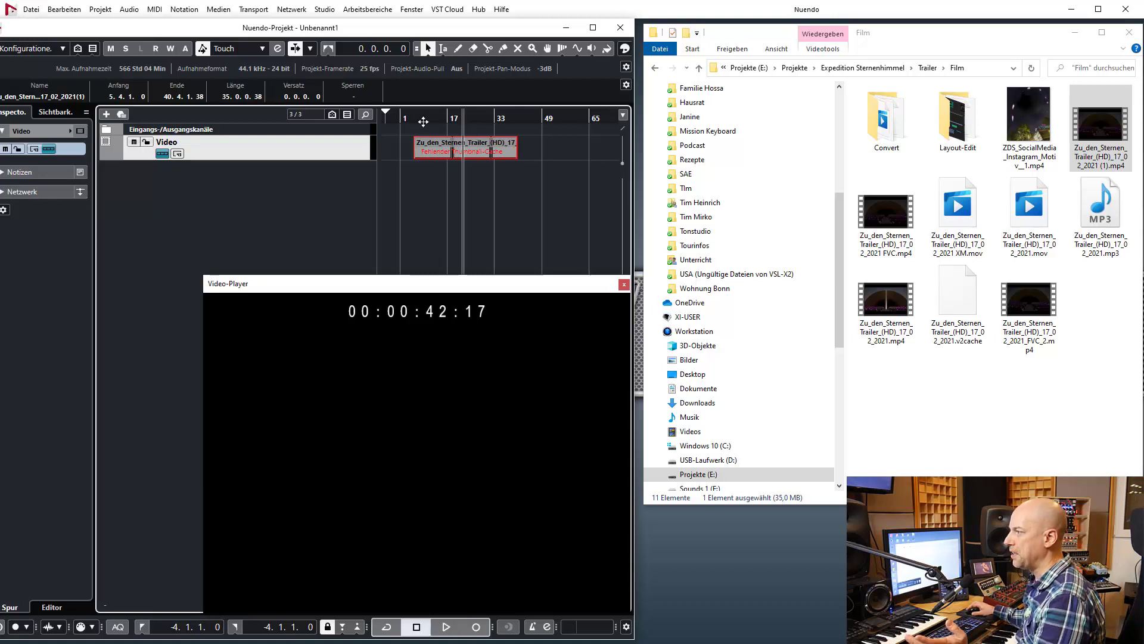
- Scrub the trailer along the timeline, then close the video player and deselect the event
{"action": "left_click_drag", "start_coordinate": [424, 122], "coordinate": [424, 146]}
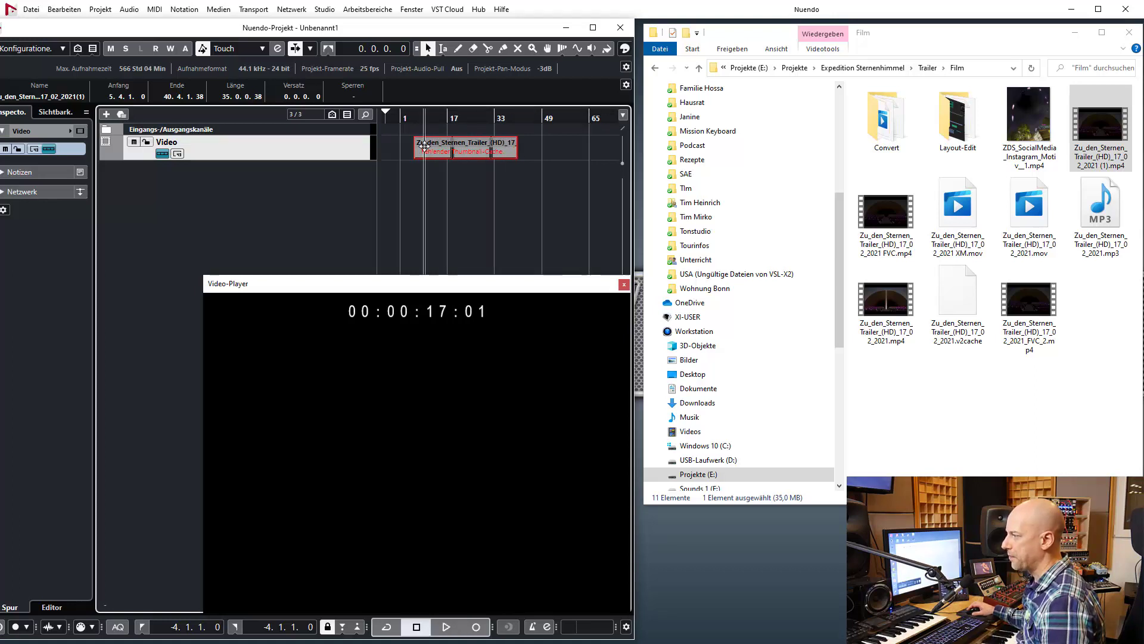
{"action": "left_click_drag", "start_coordinate": [552, 284], "coordinate": [385, 216]}
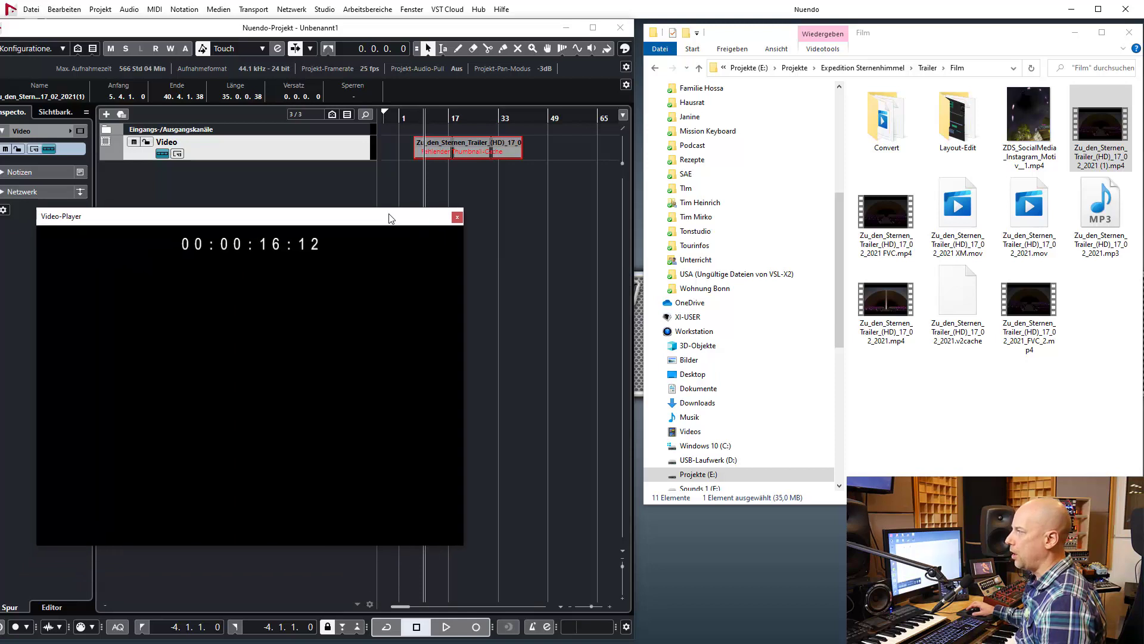
{"action": "left_click", "coordinate": [457, 217]}
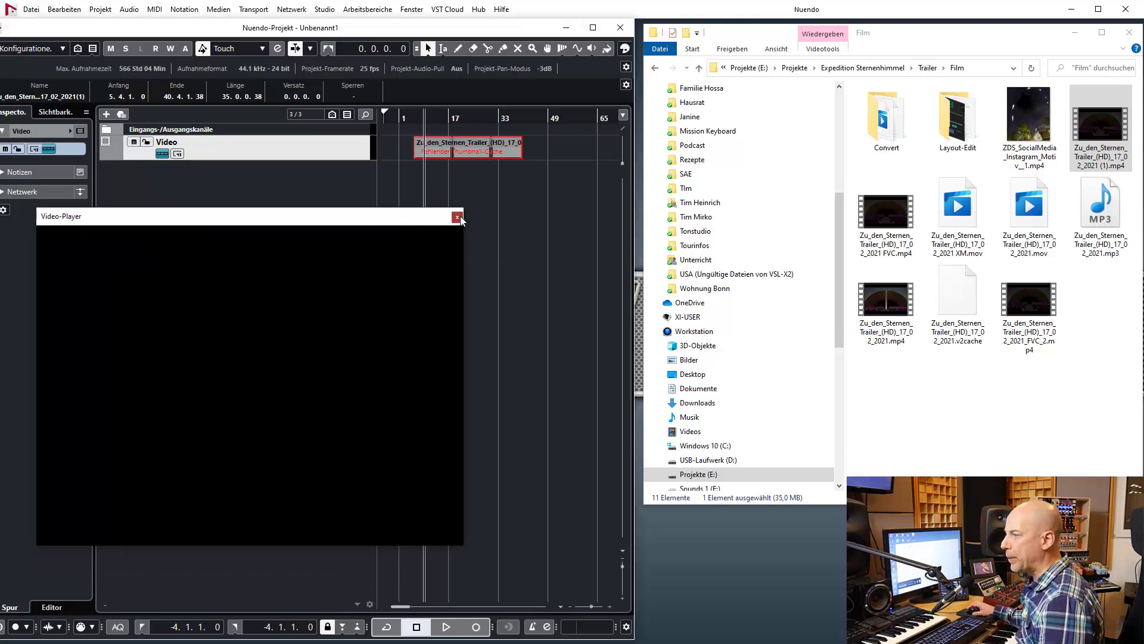
{"action": "left_click", "coordinate": [467, 220]}
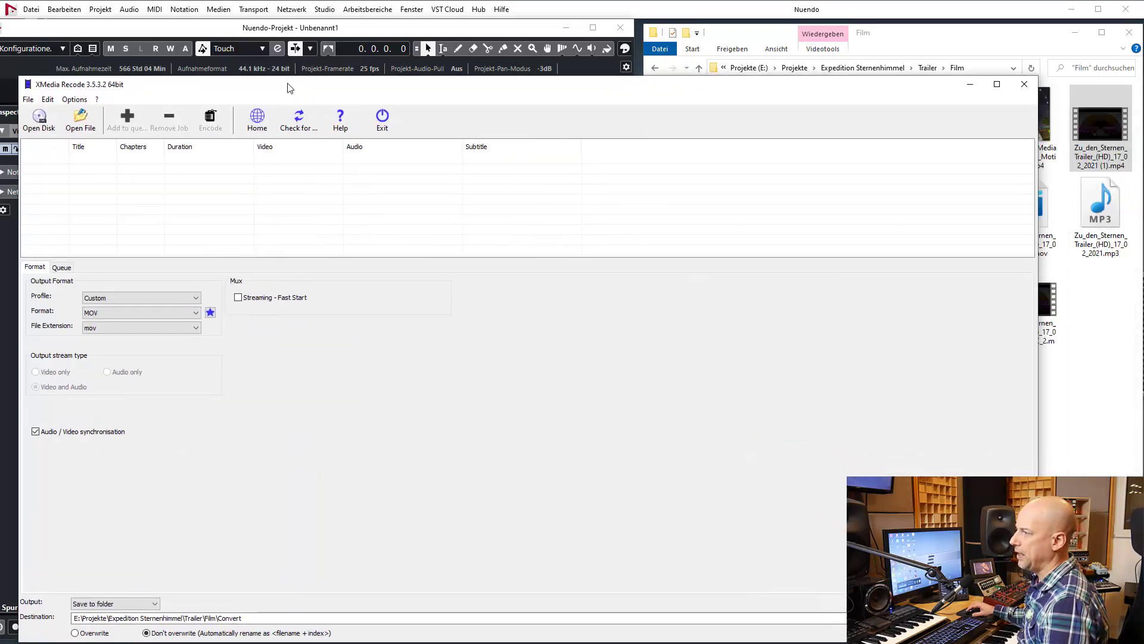
- Drag the trailer MP4 from the Film folder into XMedia Recode's job list and select the job
{"action": "left_click_drag", "start_coordinate": [310, 85], "coordinate": [277, 57]}
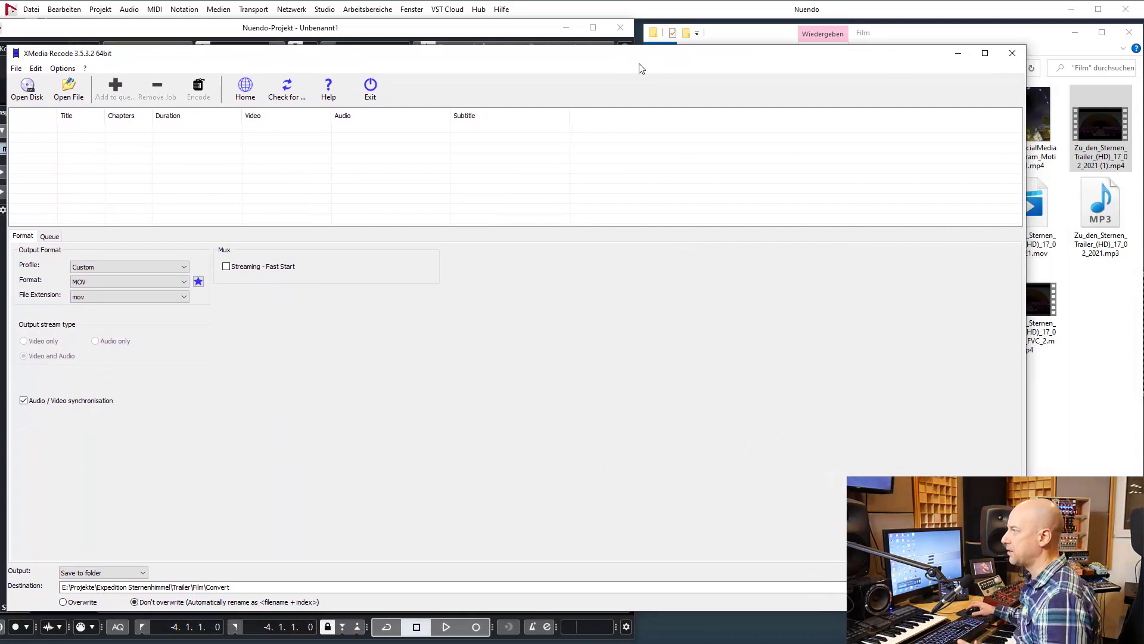
{"action": "left_click", "coordinate": [936, 41]}
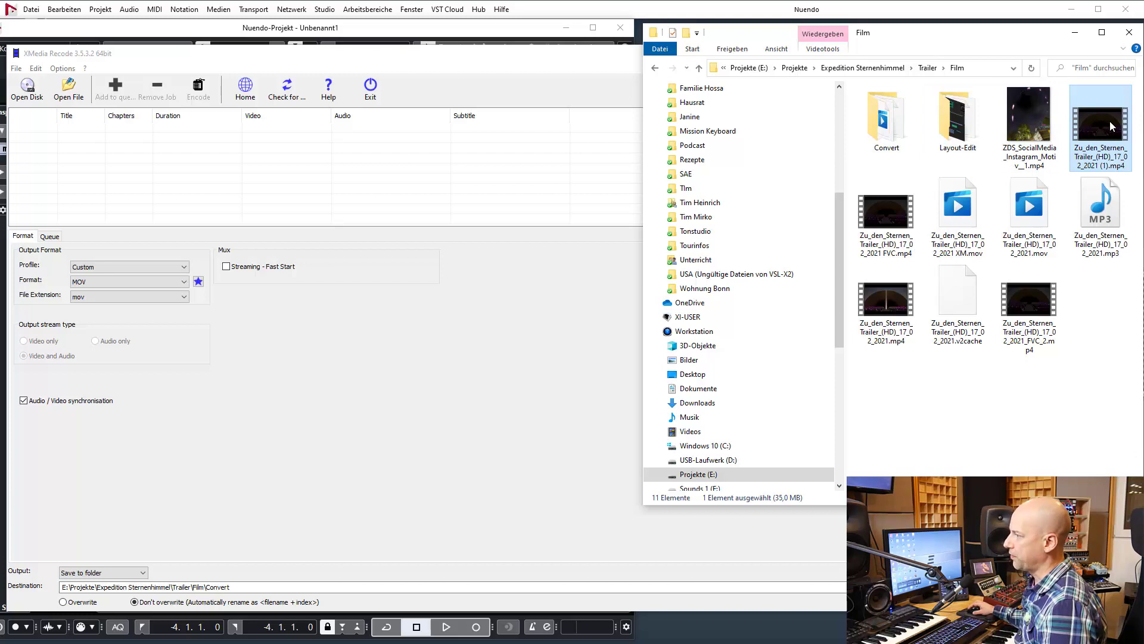
{"action": "left_click_drag", "start_coordinate": [1110, 121], "coordinate": [60, 138]}
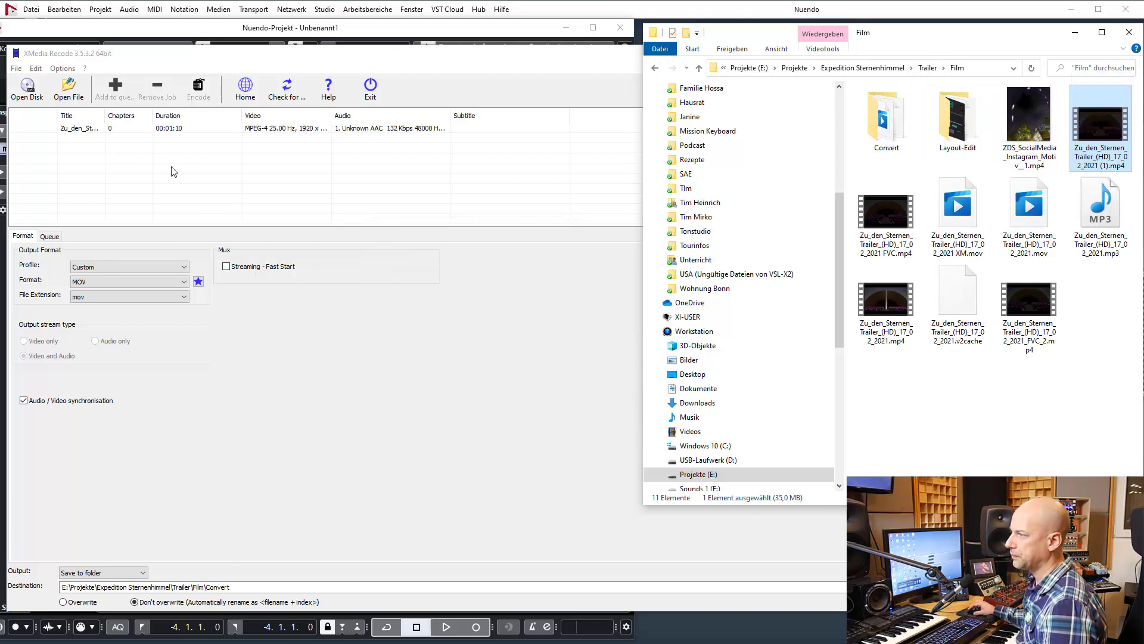
{"action": "left_click", "coordinate": [93, 128]}
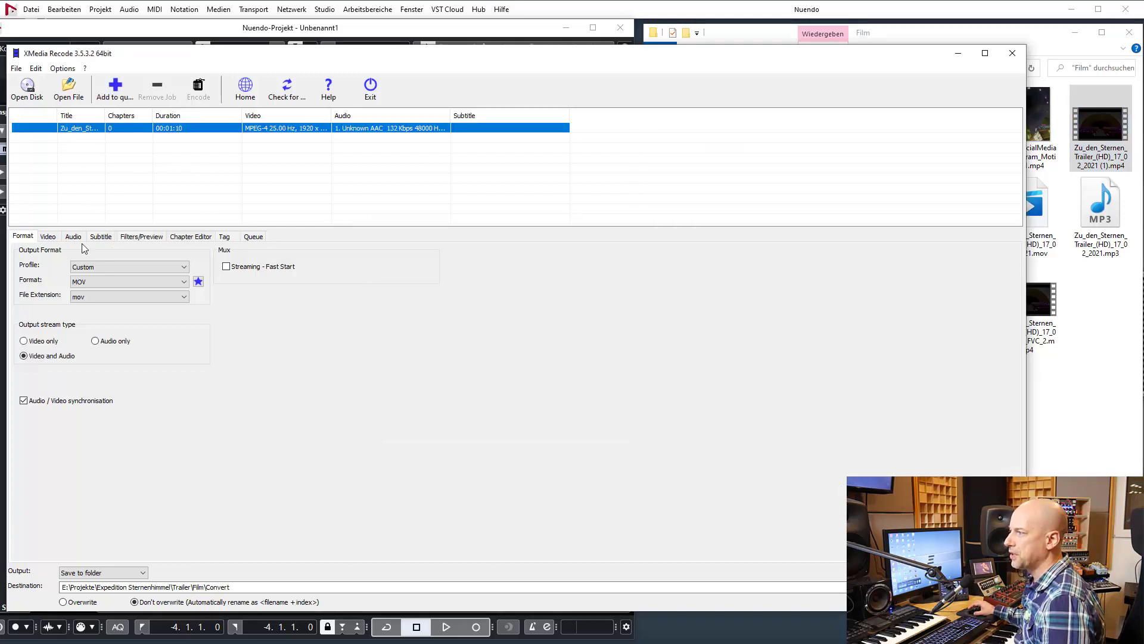
{"action": "left_click_drag", "start_coordinate": [287, 58], "coordinate": [294, 52]}
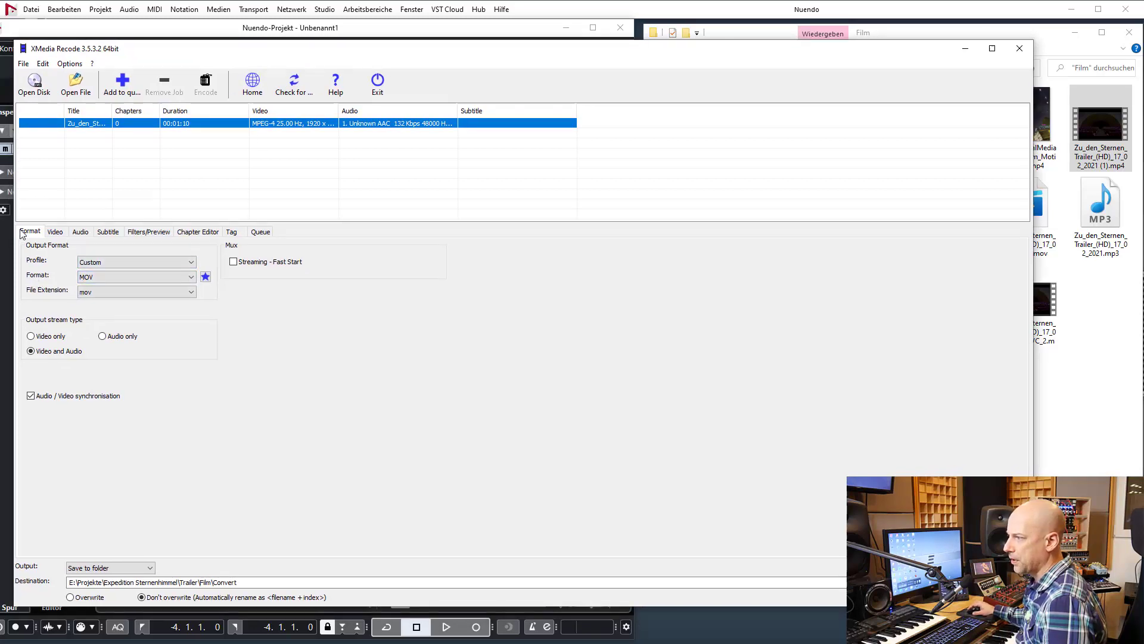
{"action": "left_click", "coordinate": [100, 278]}
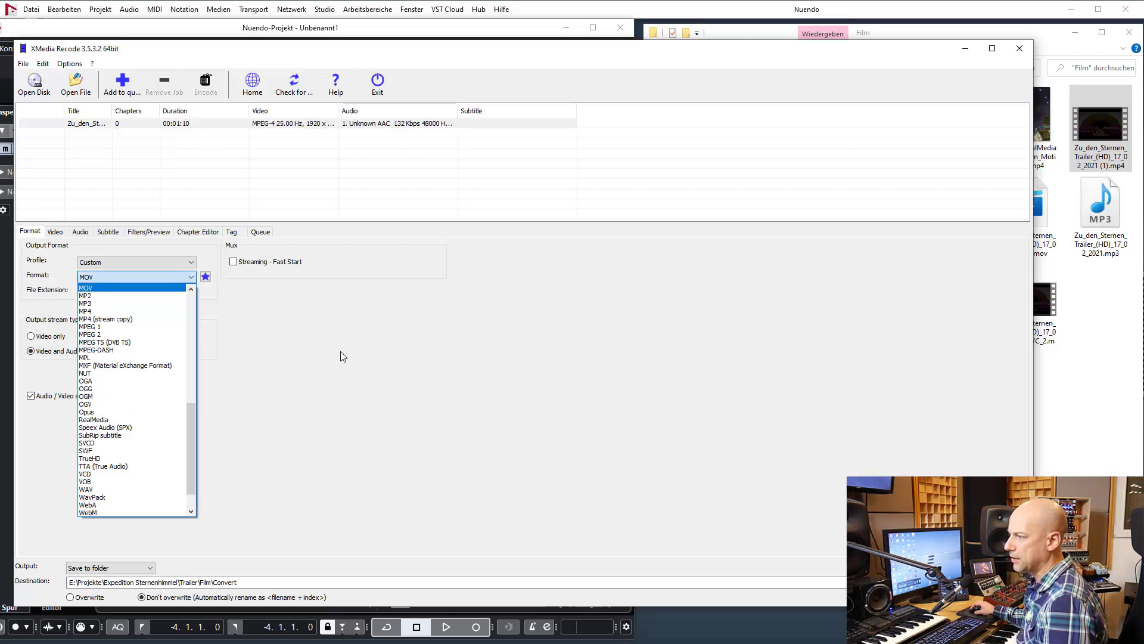
{"action": "left_click", "coordinate": [144, 277]}
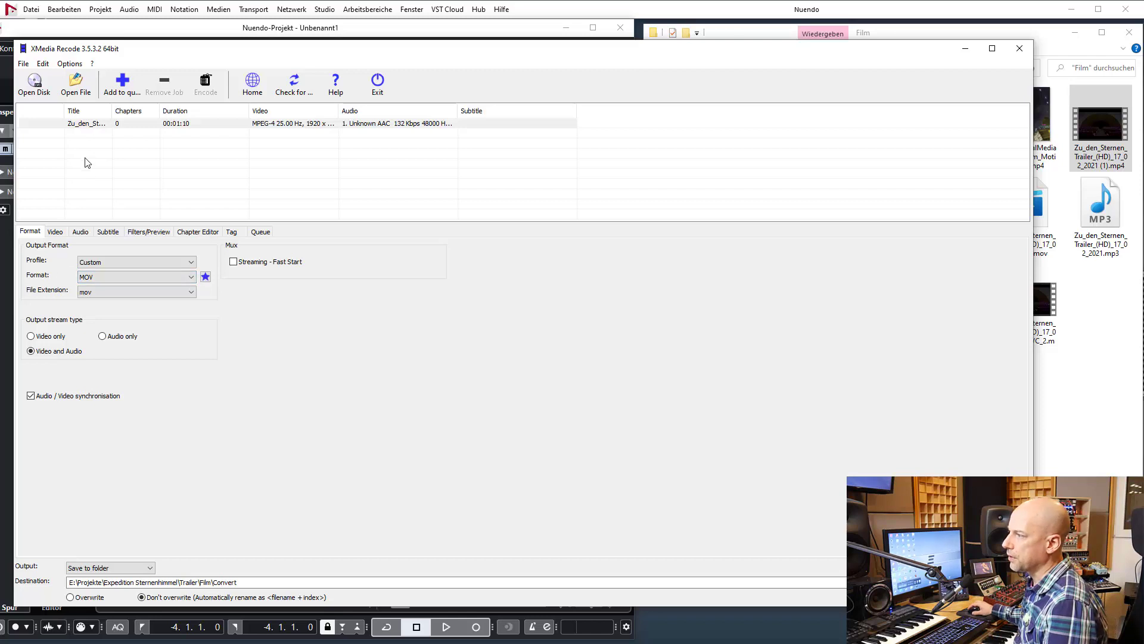
- On the Video tab, keep Mode Convert and the Apple ProRes codec
{"action": "left_click", "coordinate": [57, 233]}
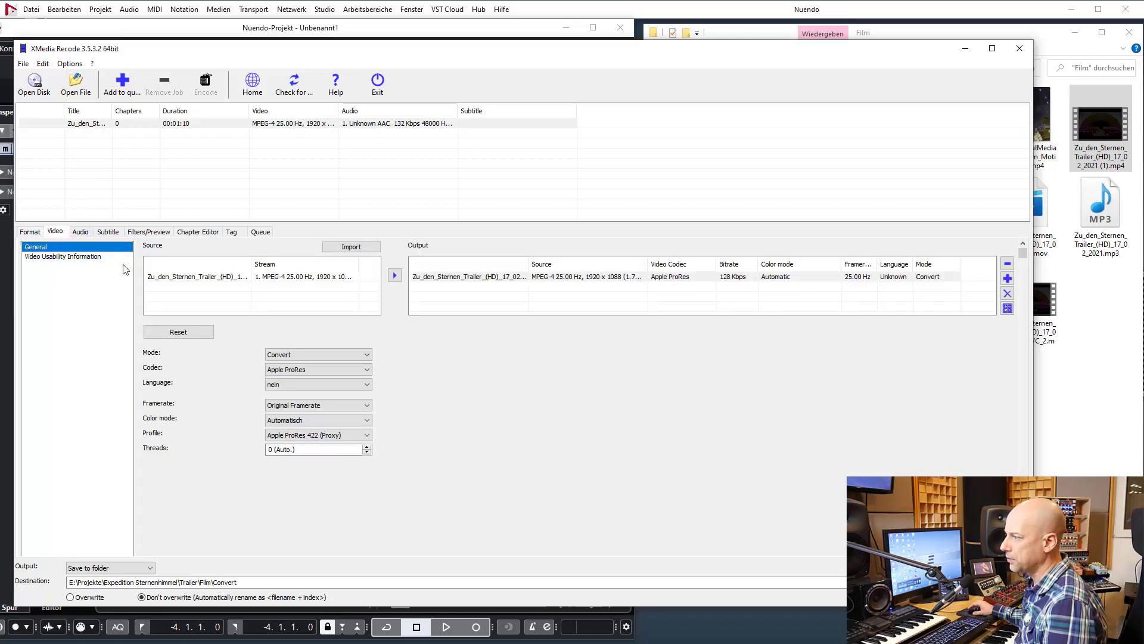
{"action": "left_click", "coordinate": [338, 355]}
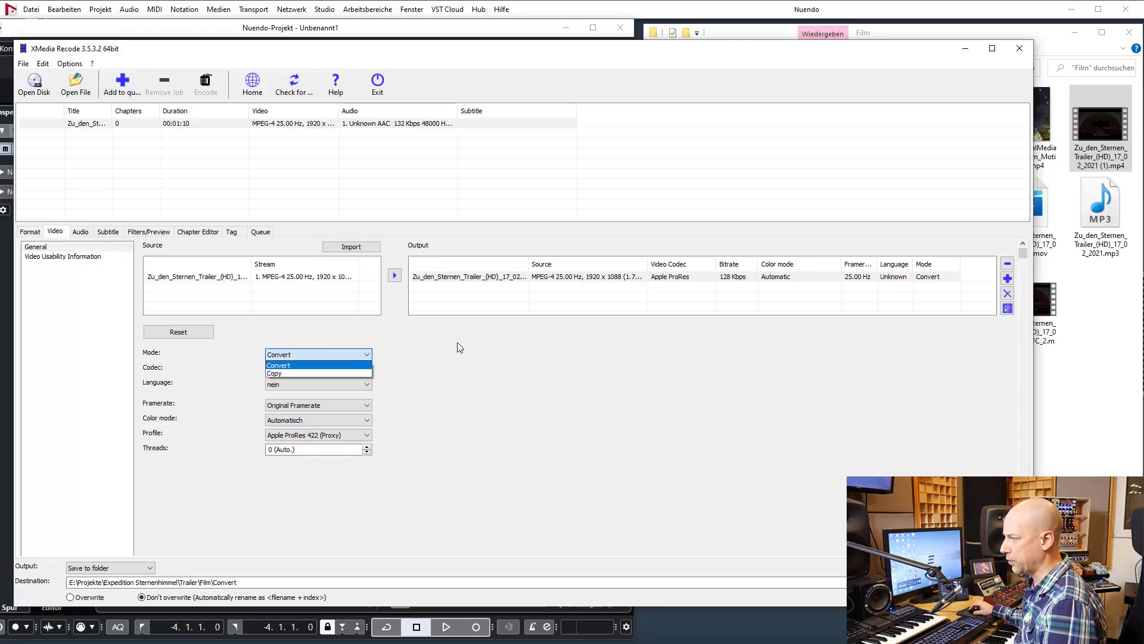
{"action": "left_click", "coordinate": [385, 354]}
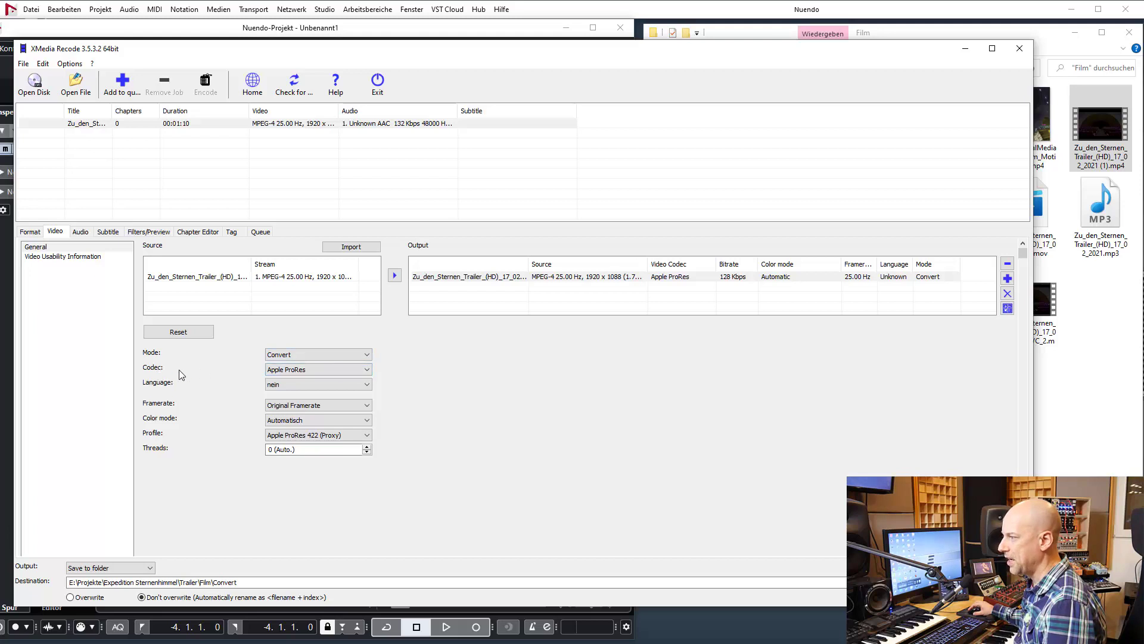
{"action": "left_click", "coordinate": [320, 371]}
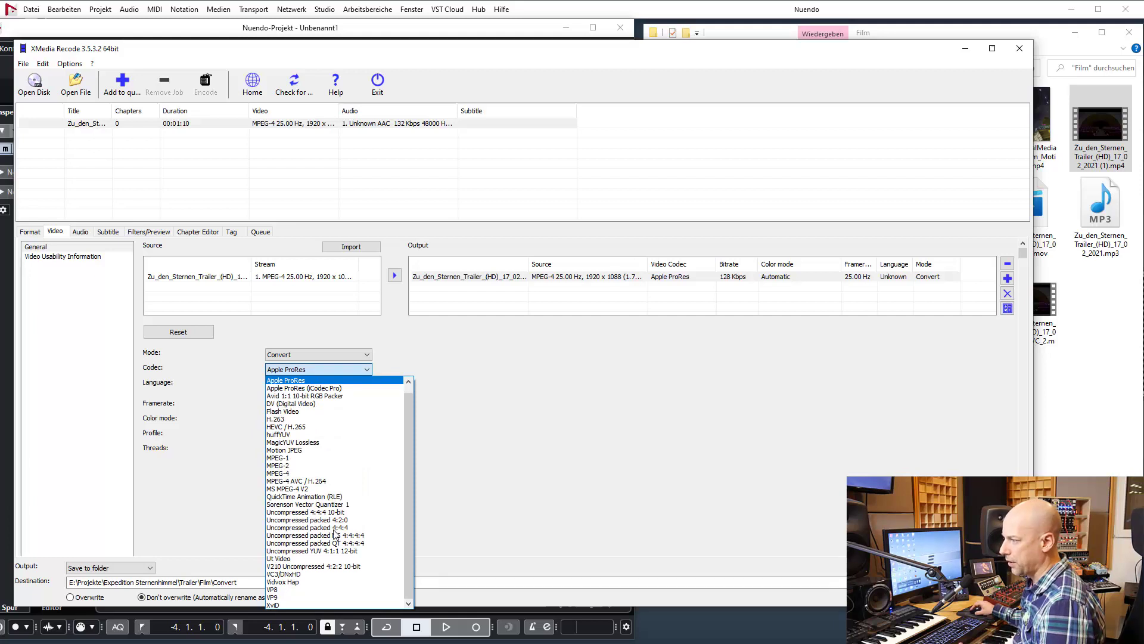
{"action": "left_click", "coordinate": [533, 474]}
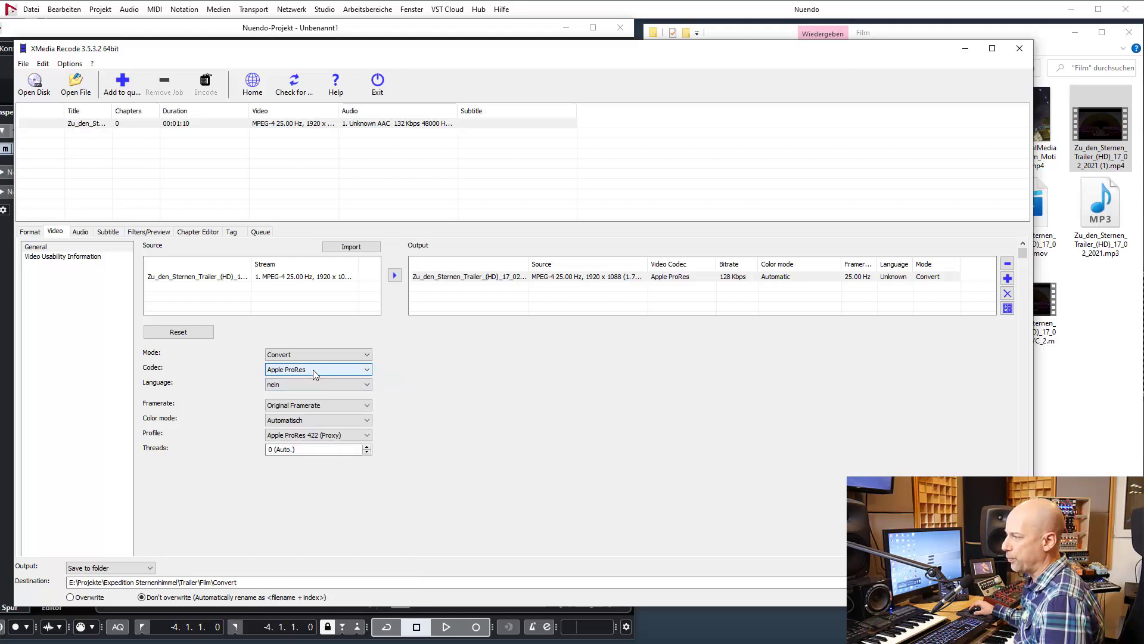
- Review the Audio, Subtitle, Filters/Preview and Chapter Editor tabs, then return to Video
{"action": "left_click", "coordinate": [82, 232]}
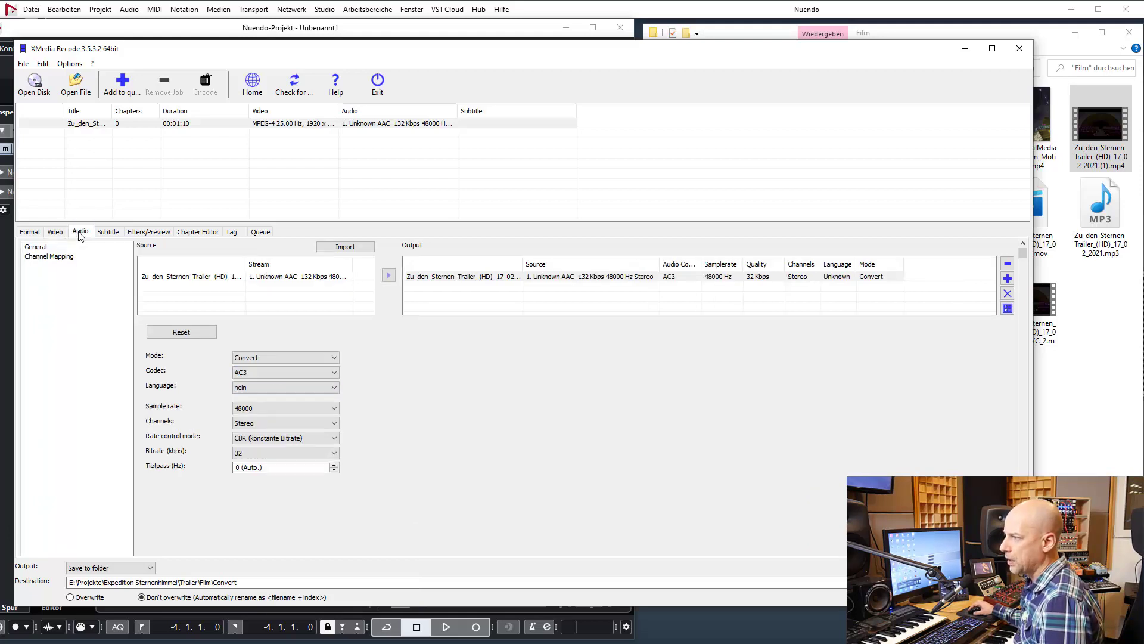
{"action": "left_click", "coordinate": [110, 232]}
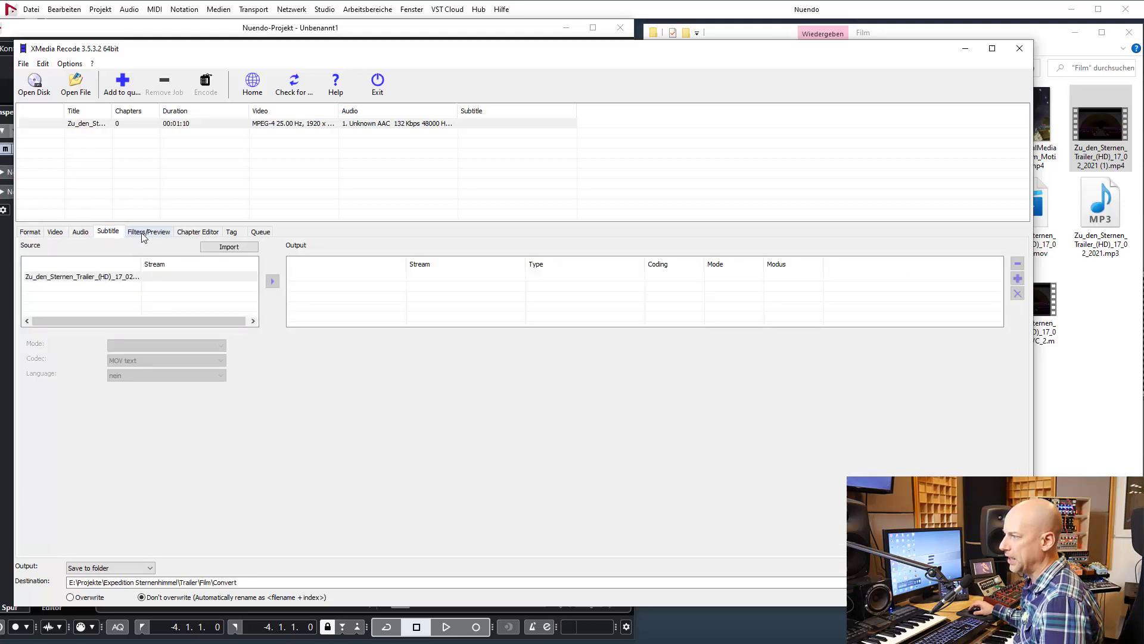
{"action": "left_click", "coordinate": [144, 235]}
{"action": "left_click", "coordinate": [196, 232]}
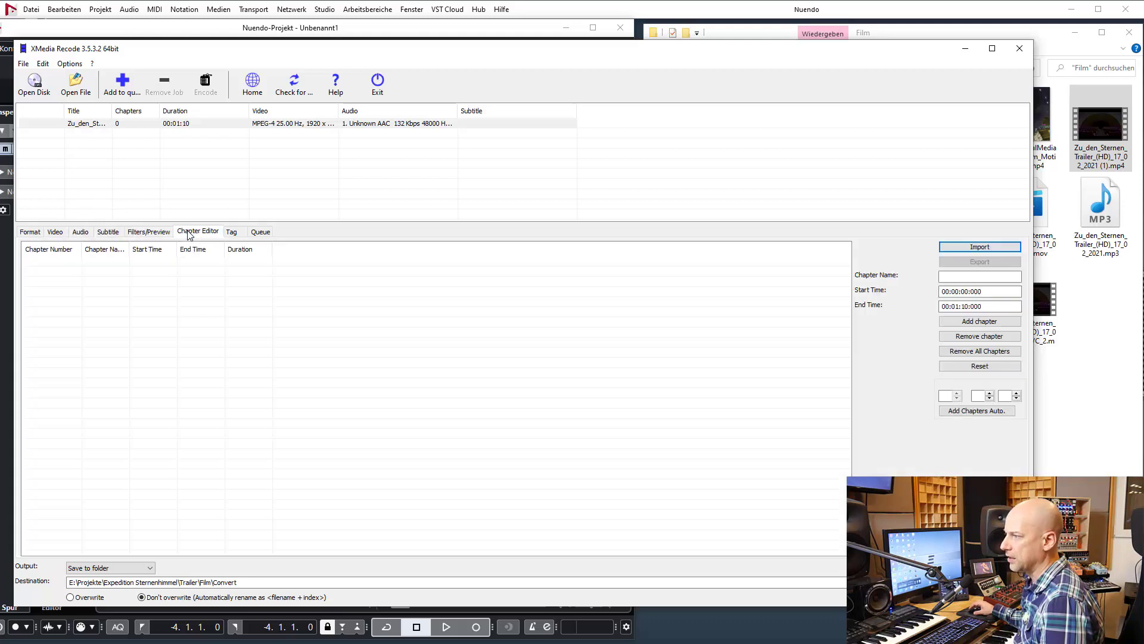
{"action": "left_click", "coordinate": [54, 232]}
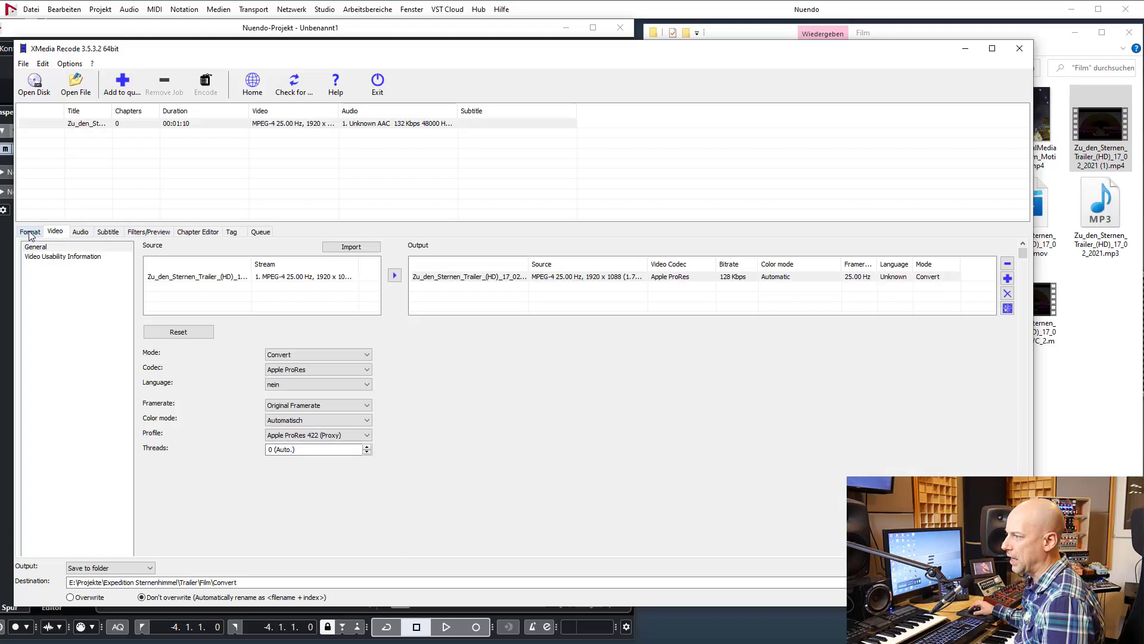
- Create an 'Xmedia Recode' folder inside Film and set it as the output destination
{"action": "left_click", "coordinate": [30, 233]}
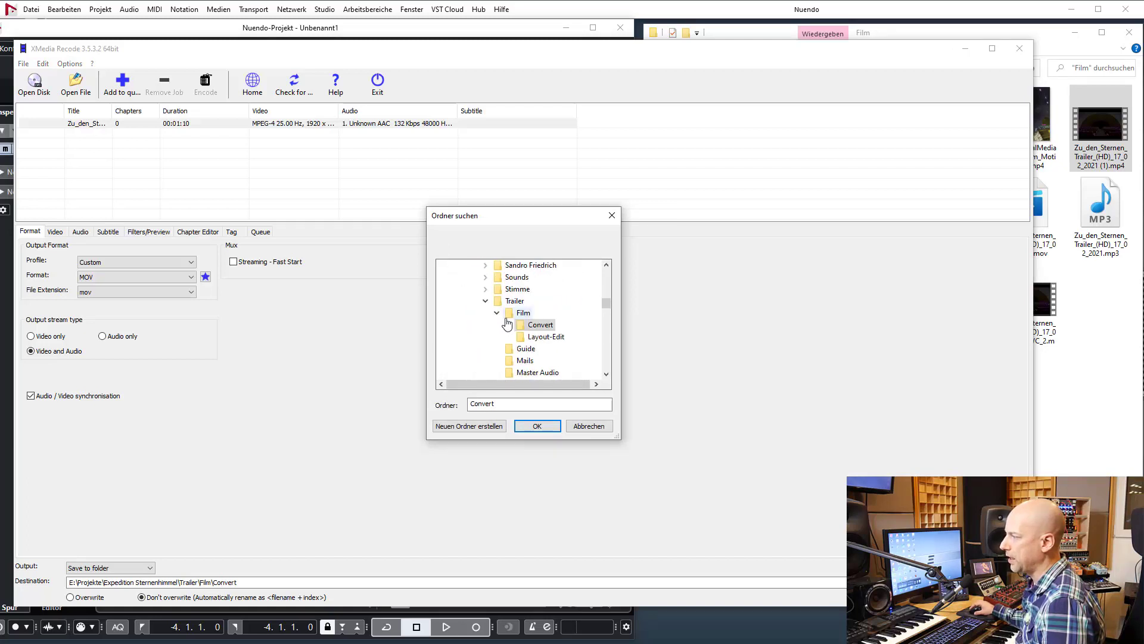
{"action": "left_click", "coordinate": [518, 313]}
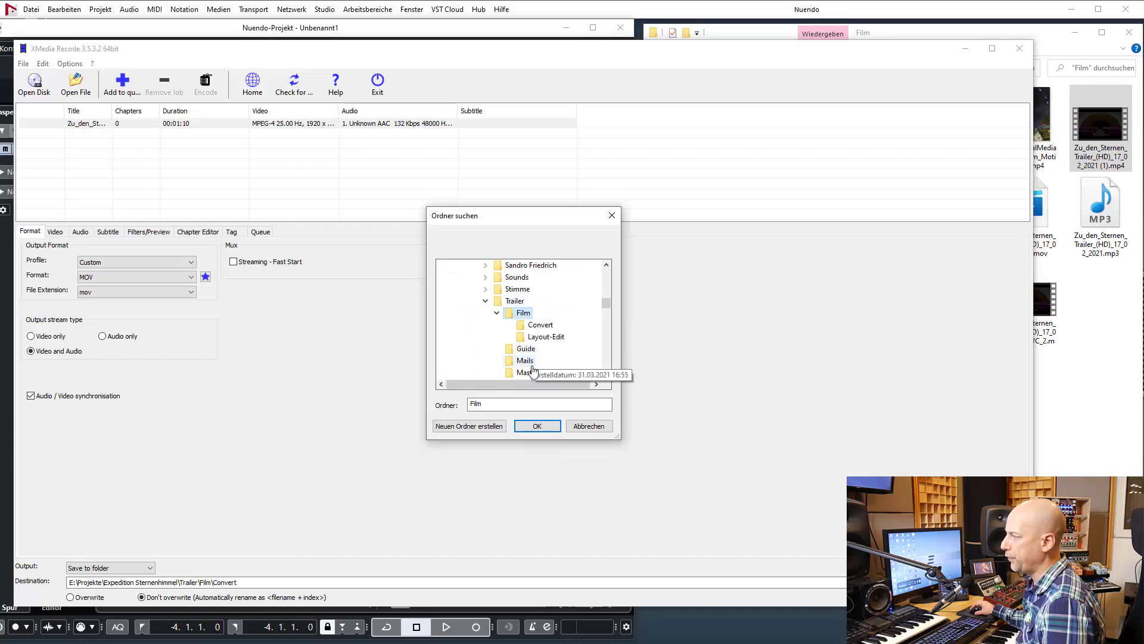
{"action": "left_click", "coordinate": [481, 427]}
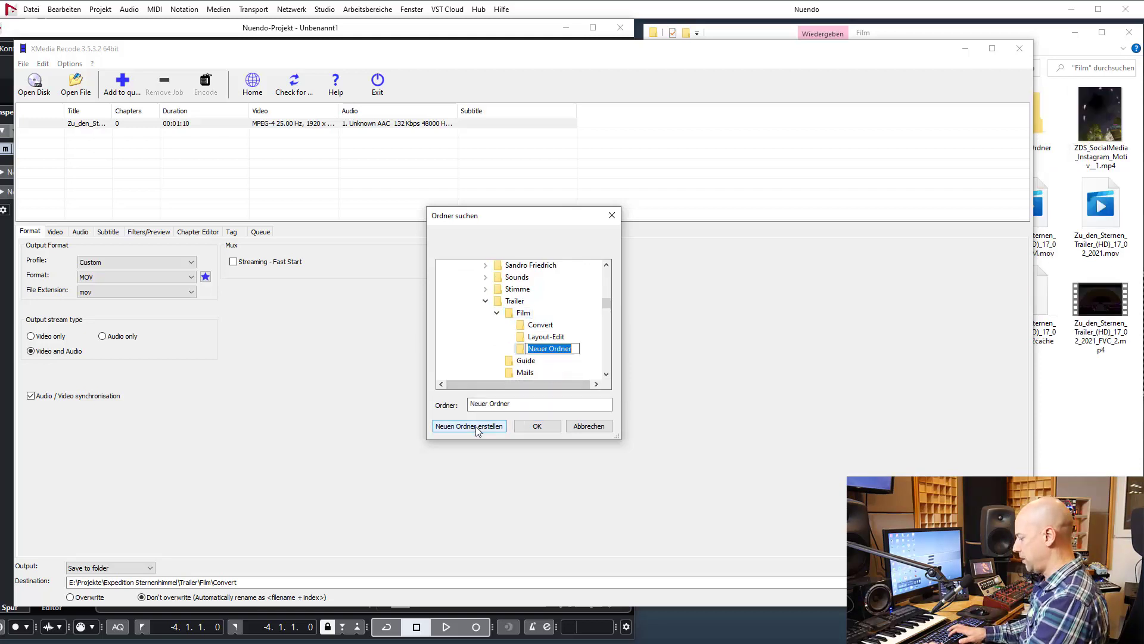
{"action": "type", "text": "Xme"}
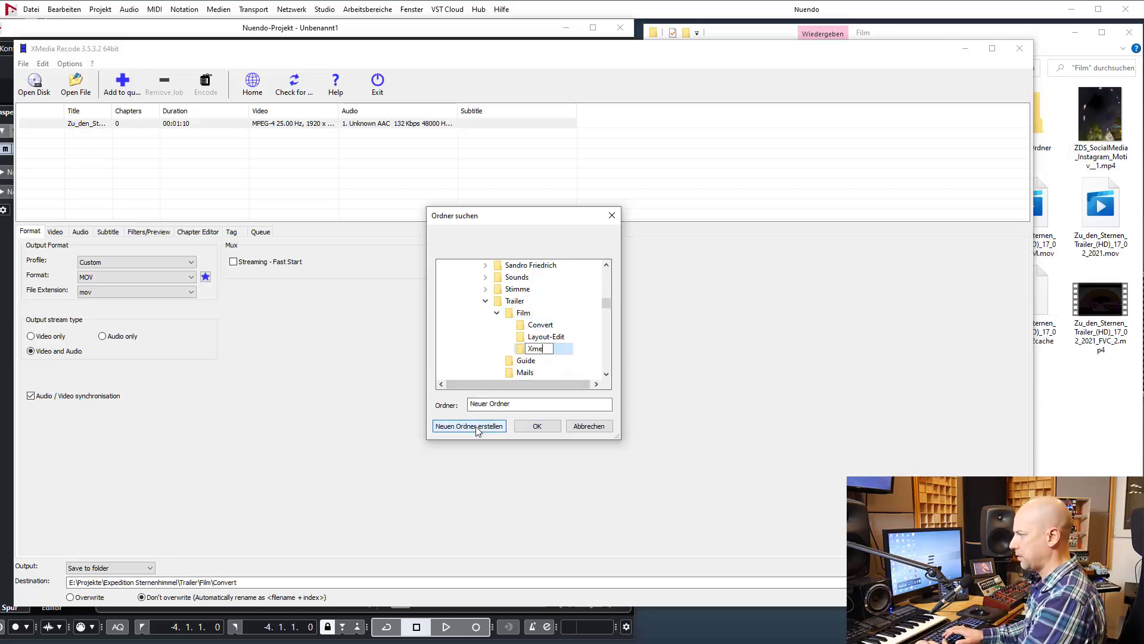
{"action": "type", "text": "dia Rec"}
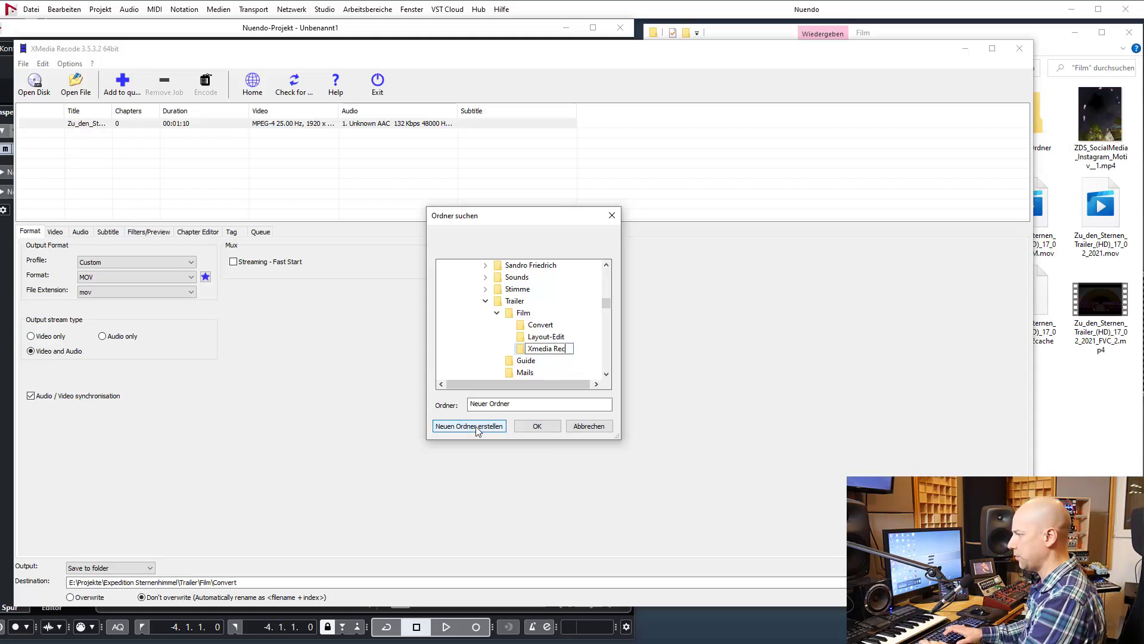
{"action": "type", "text": "ode"}
{"action": "key", "text": "Return"}
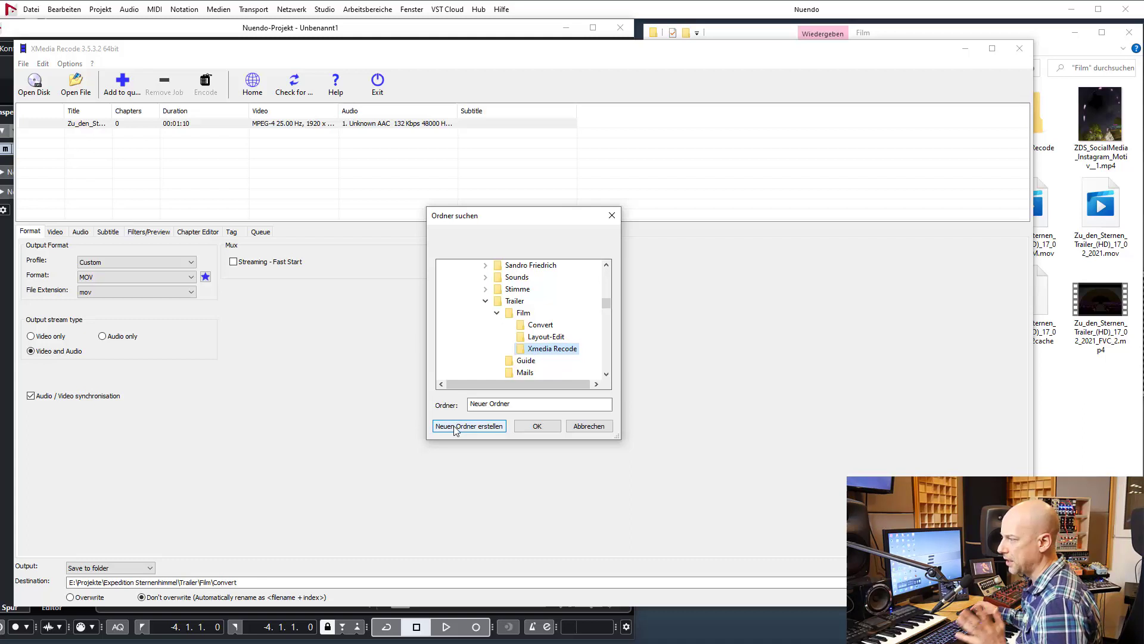
{"action": "left_click", "coordinate": [456, 427]}
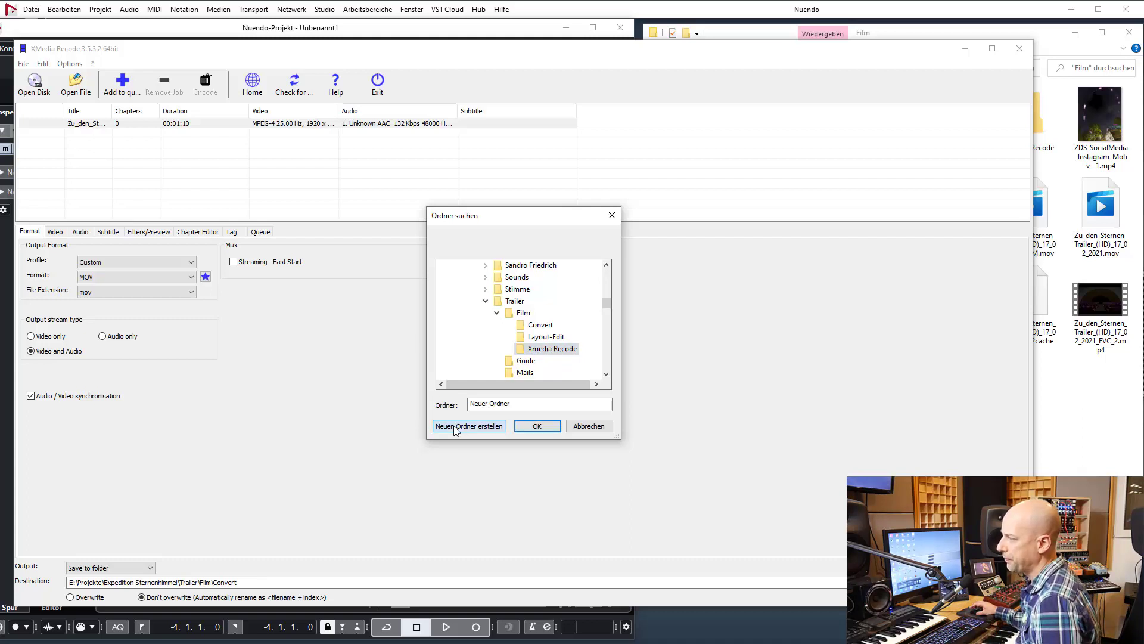
{"action": "key", "text": "Return"}
{"action": "left_click", "coordinate": [547, 349]}
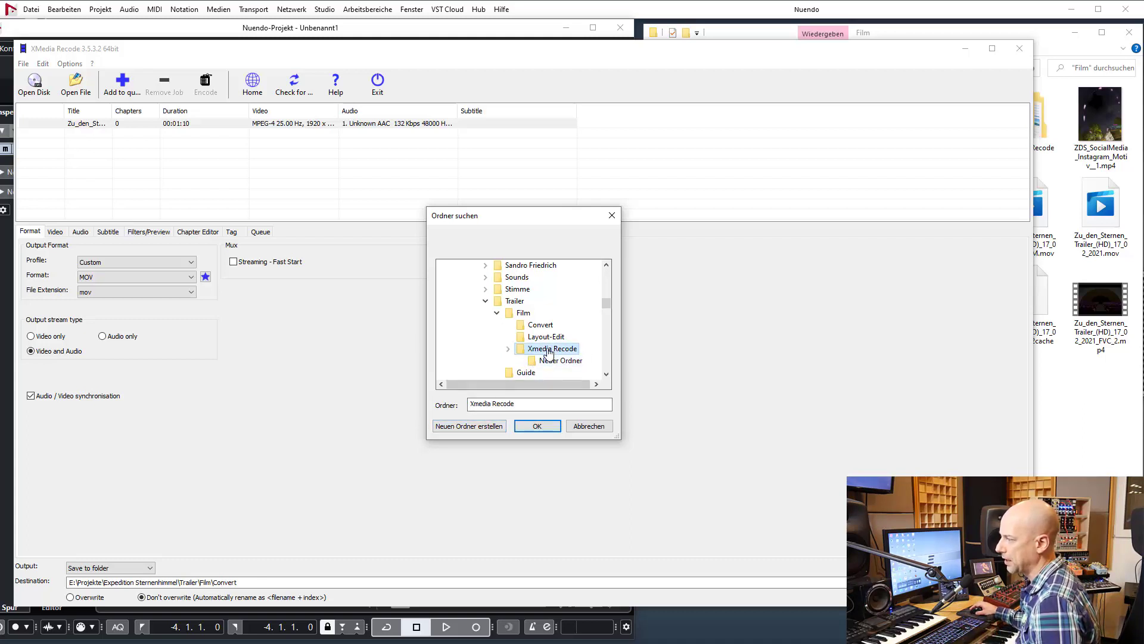
{"action": "left_click", "coordinate": [536, 427]}
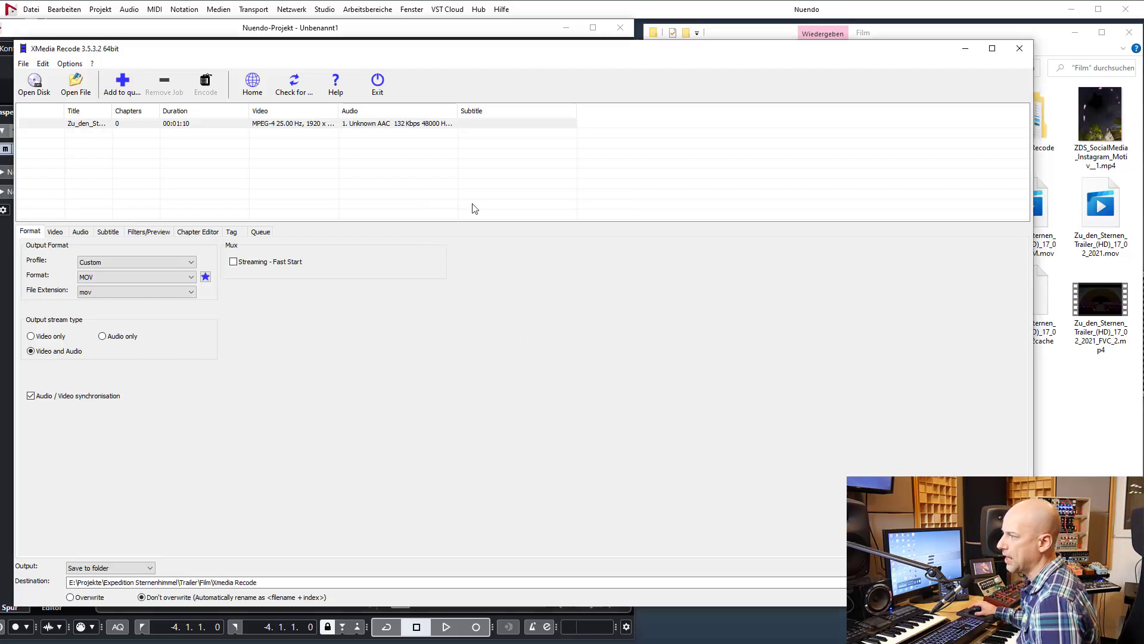
- Queue the trailer job, encode it to MOV, and acknowledge the success message
{"action": "left_click", "coordinate": [98, 124]}
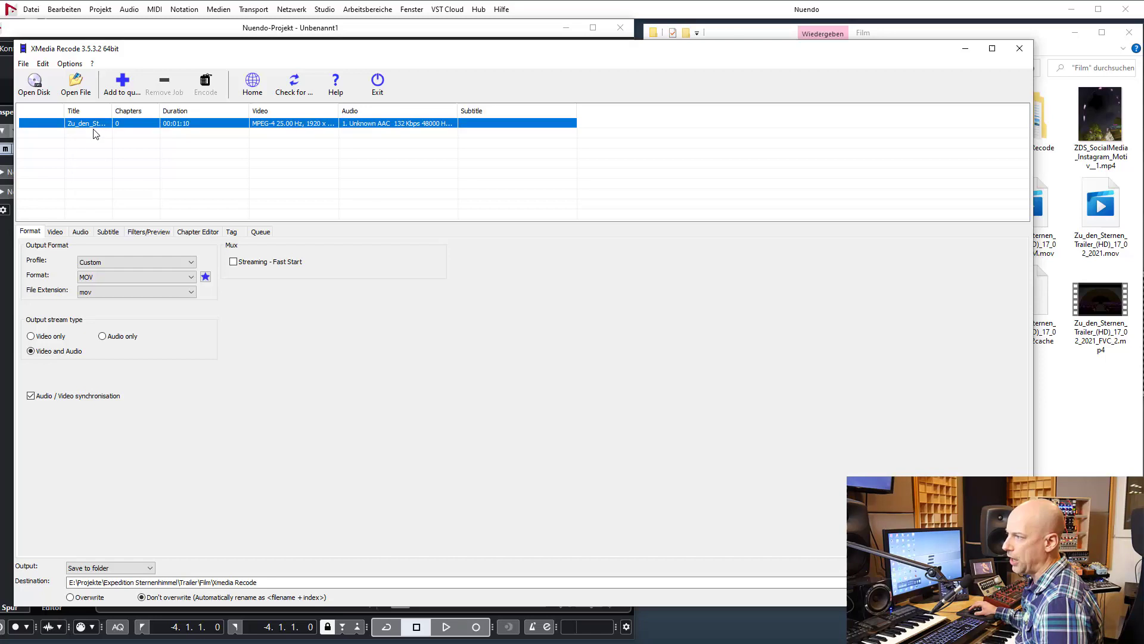
{"action": "left_click", "coordinate": [124, 83]}
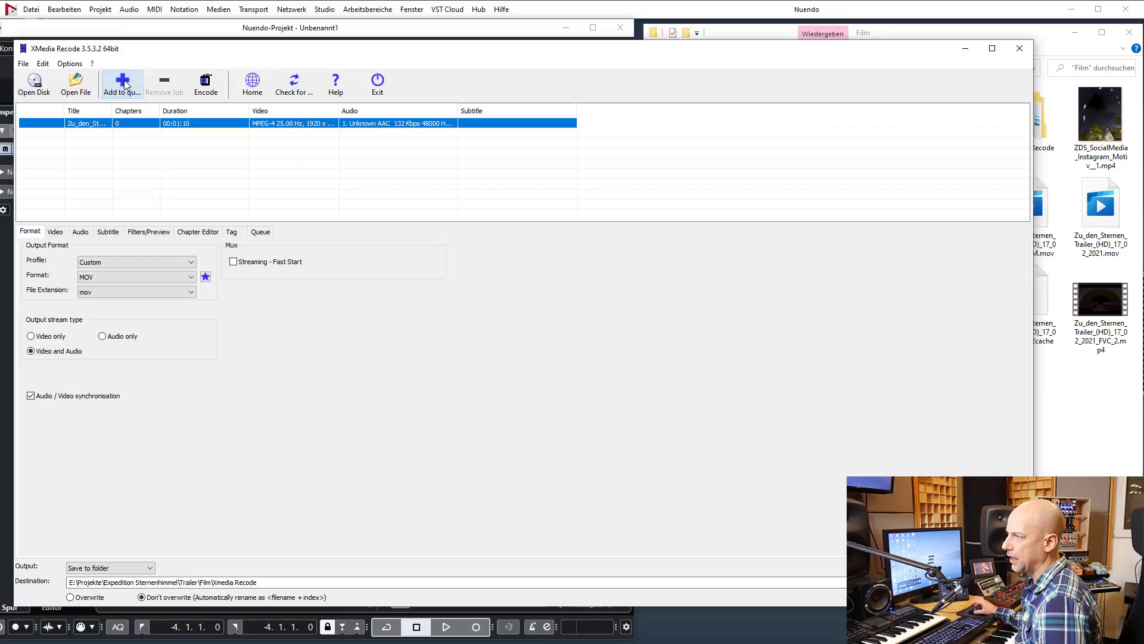
{"action": "left_click", "coordinate": [207, 88]}
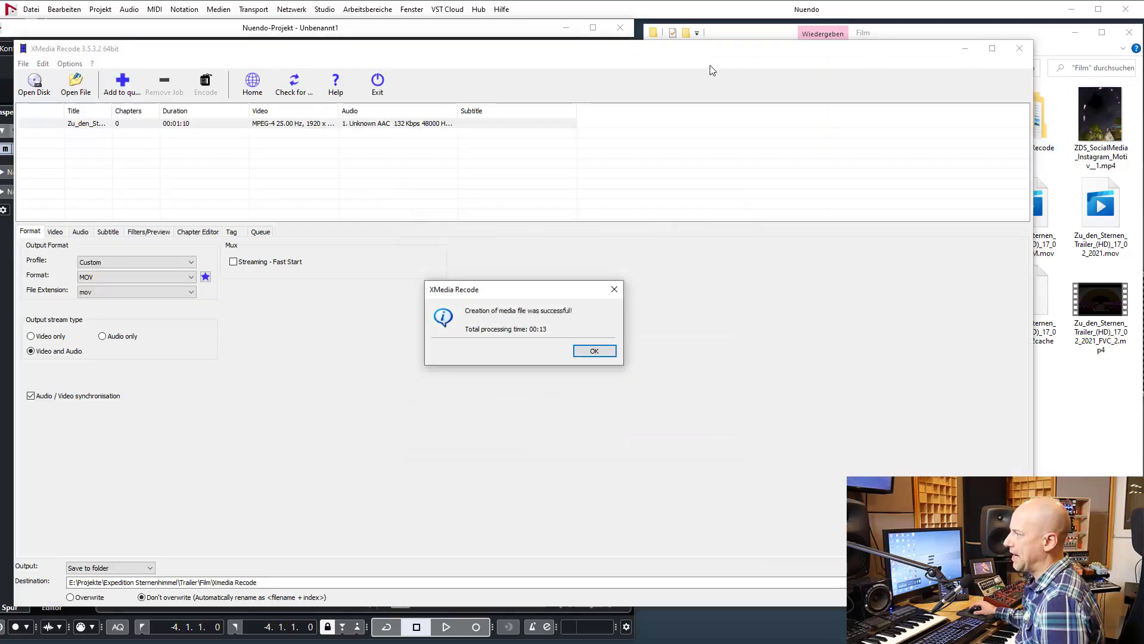
{"action": "left_click", "coordinate": [593, 350]}
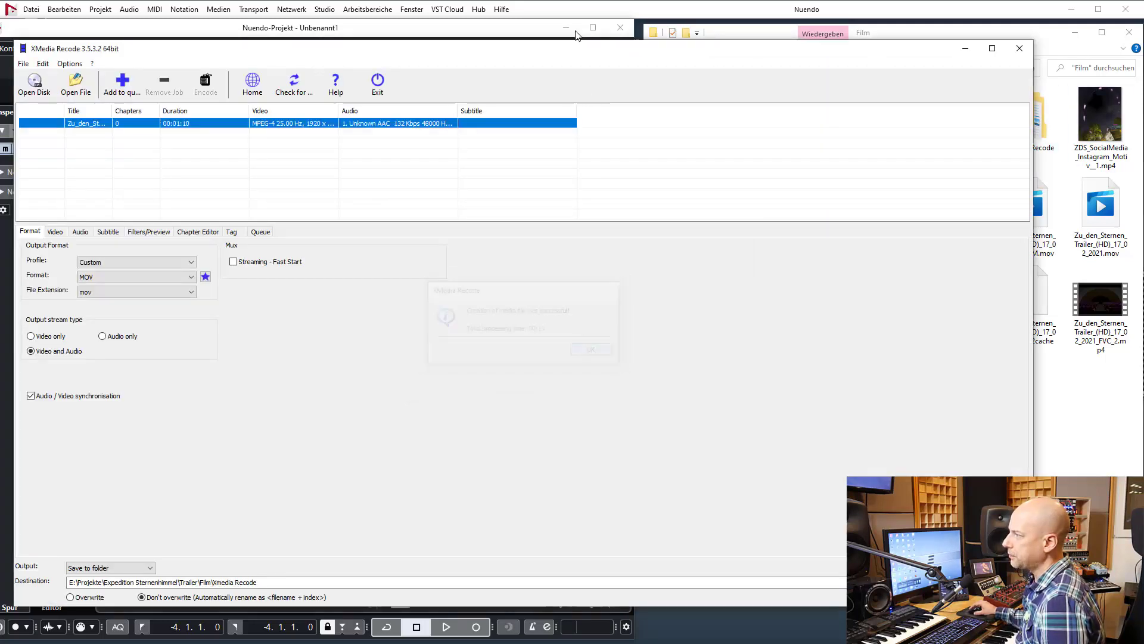
- Drag the converted .mov from the Xmedia Recode folder onto Nuendo's Video track
{"action": "left_click", "coordinate": [497, 29]}
{"action": "left_click", "coordinate": [983, 161]}
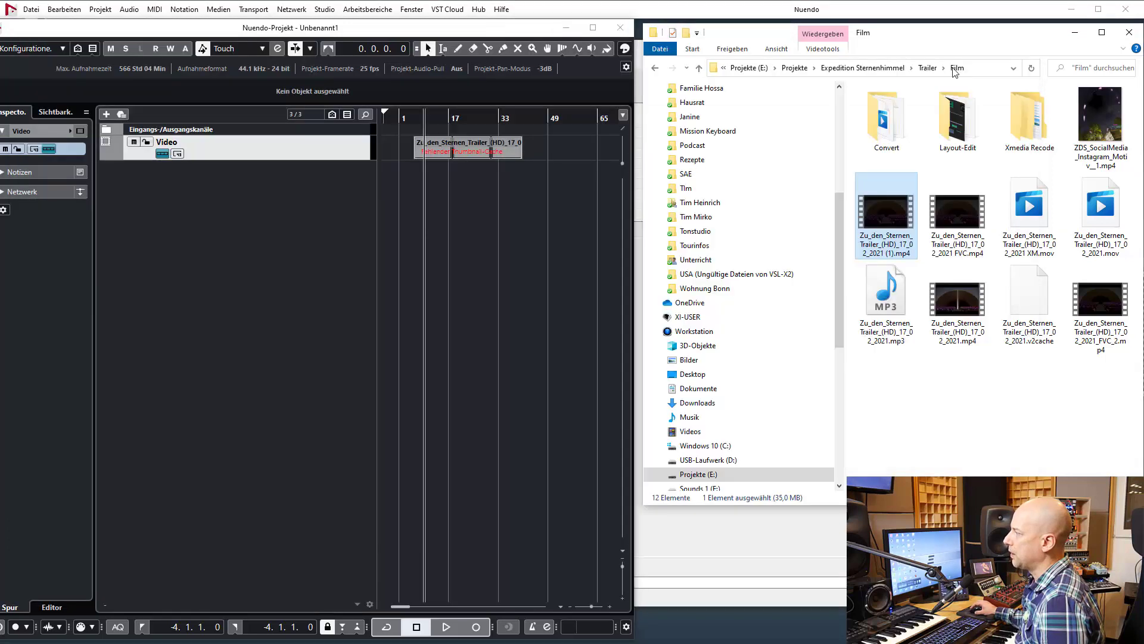
{"action": "double_click", "coordinate": [1031, 110]}
{"action": "left_click_drag", "start_coordinate": [982, 121], "coordinate": [560, 149]}
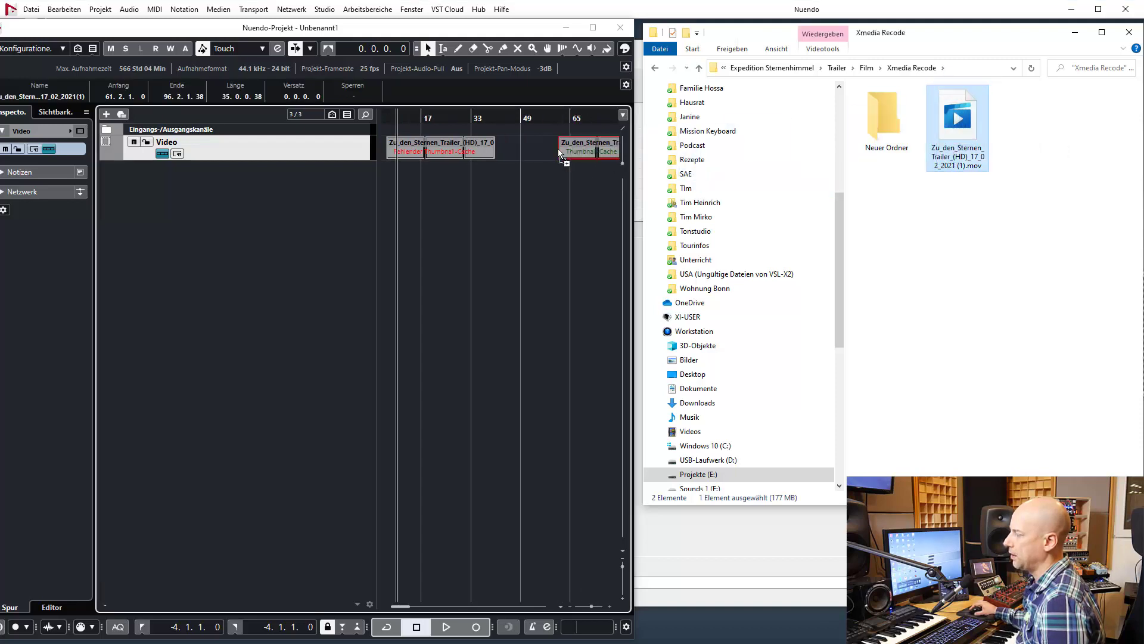
- Set locators around the new event and play it in the Video Player, then stop
{"action": "key", "text": "p"}
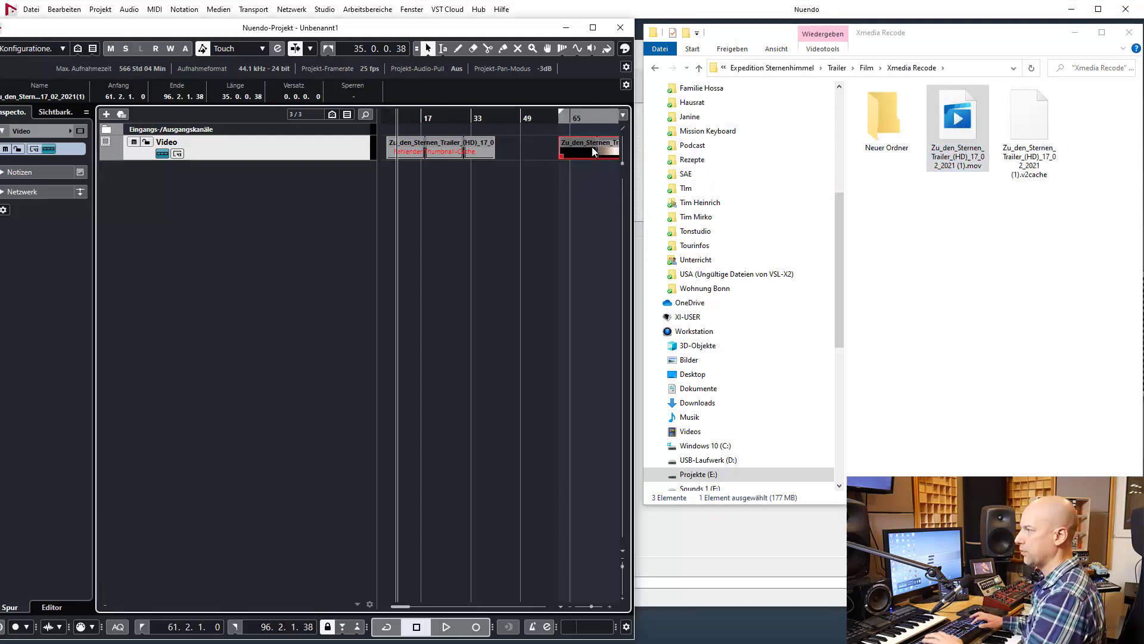
{"action": "key", "text": "KP_1"}
{"action": "scroll", "coordinate": [524, 162], "scroll_direction": "right", "scroll_amount": 2}
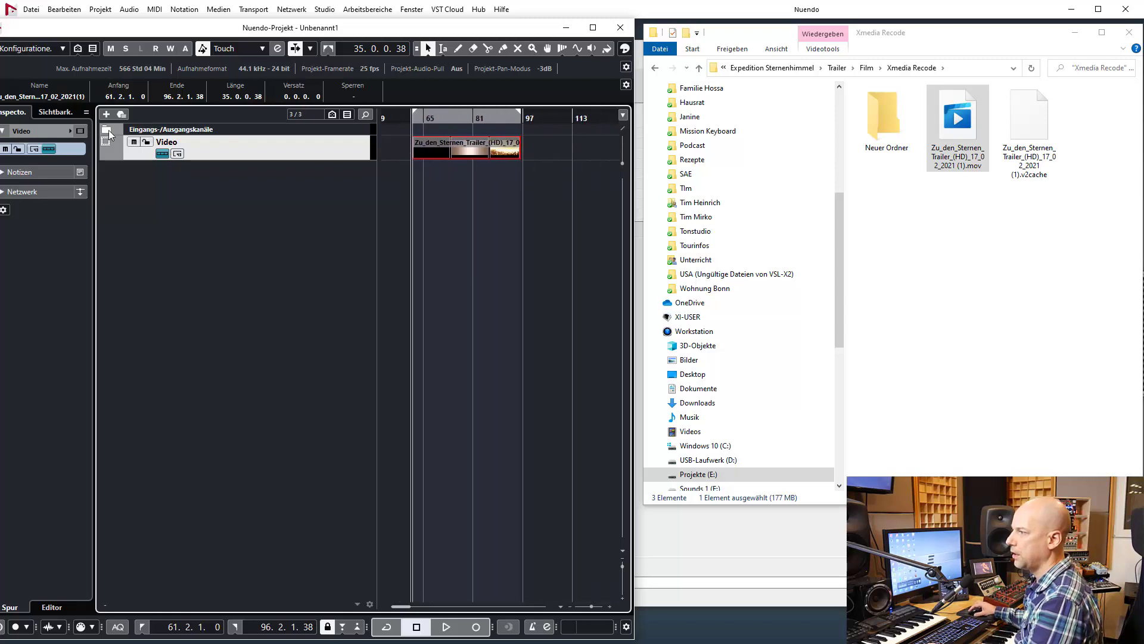
{"action": "left_click", "coordinate": [80, 131]}
{"action": "key", "text": "space"}
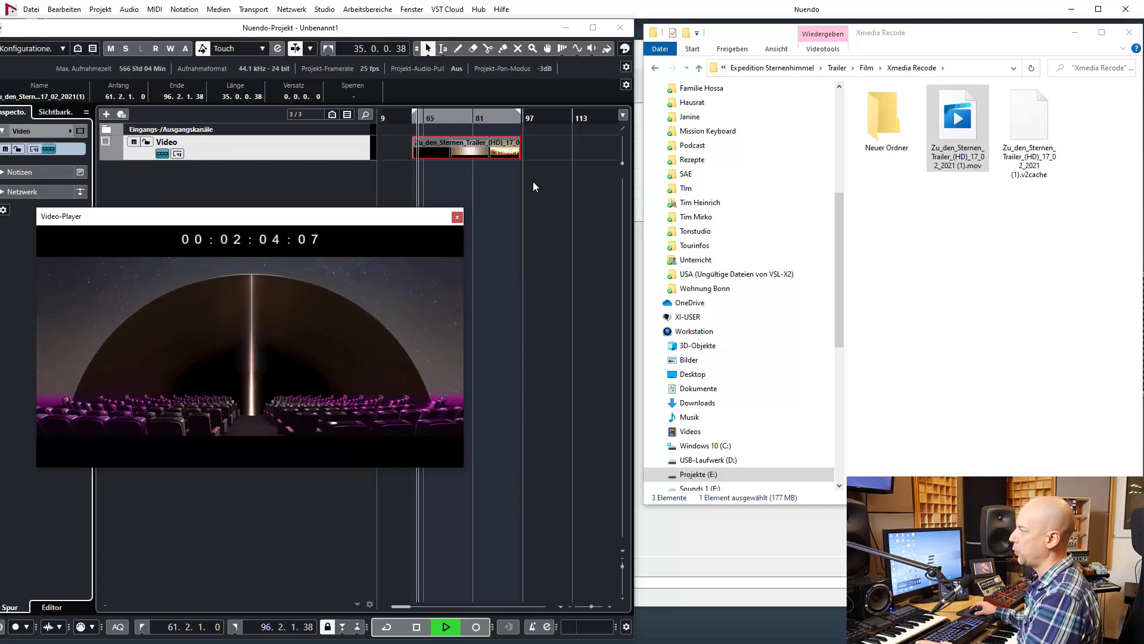
{"action": "key", "text": "space"}
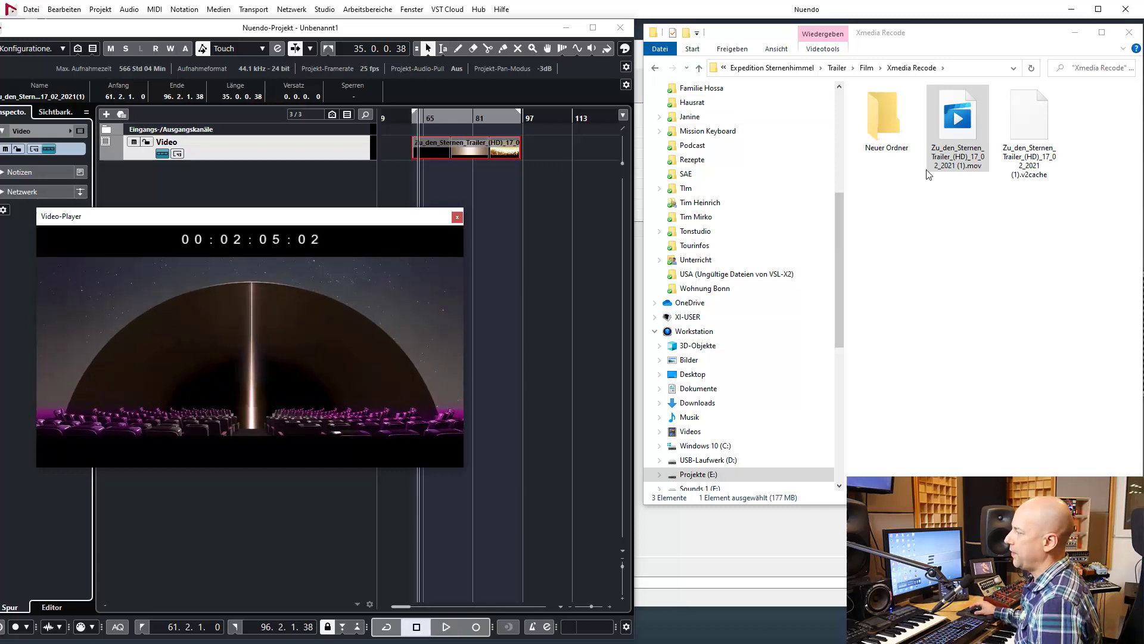
- Open the original trailer MP4's properties (35.0 MB) and move them to the left
{"action": "left_click", "coordinate": [836, 67]}
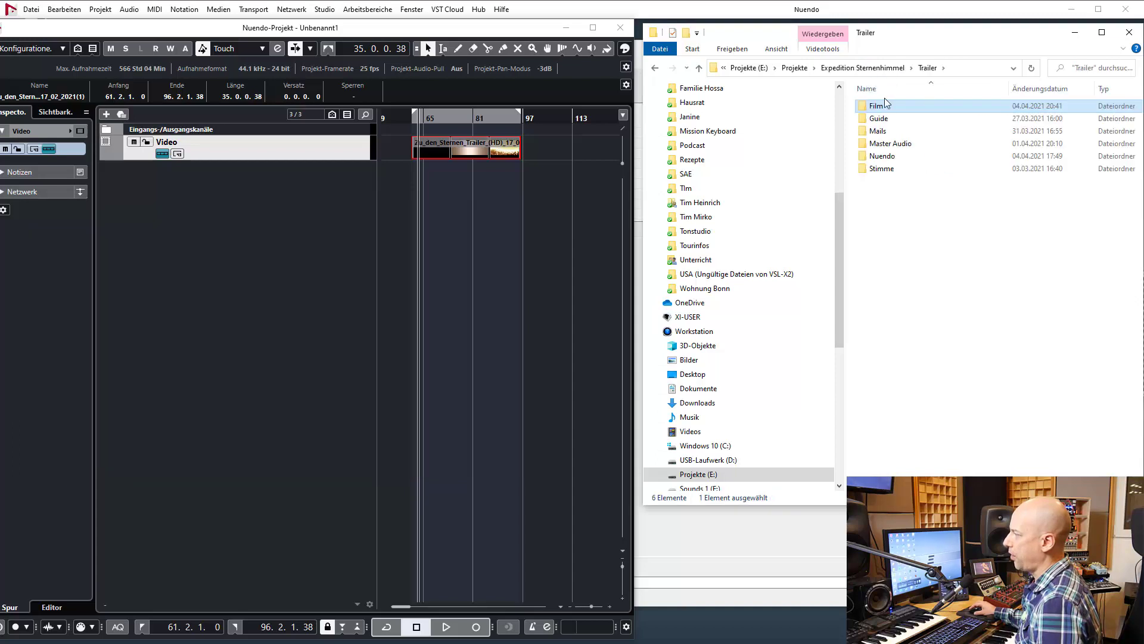
{"action": "double_click", "coordinate": [893, 107]}
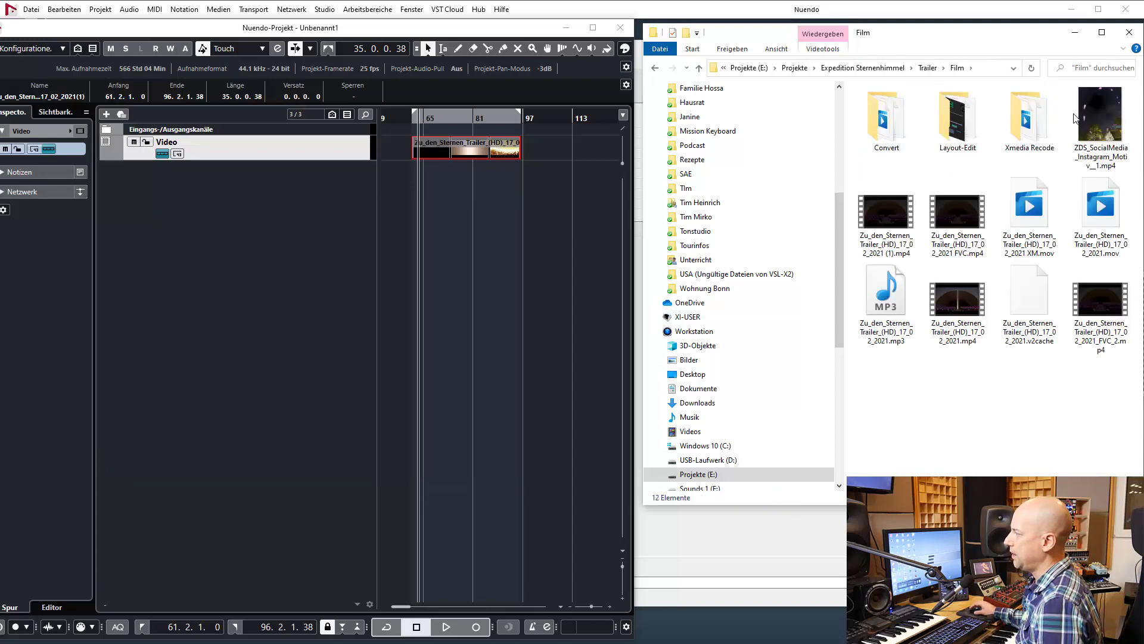
{"action": "right_click", "coordinate": [890, 195]}
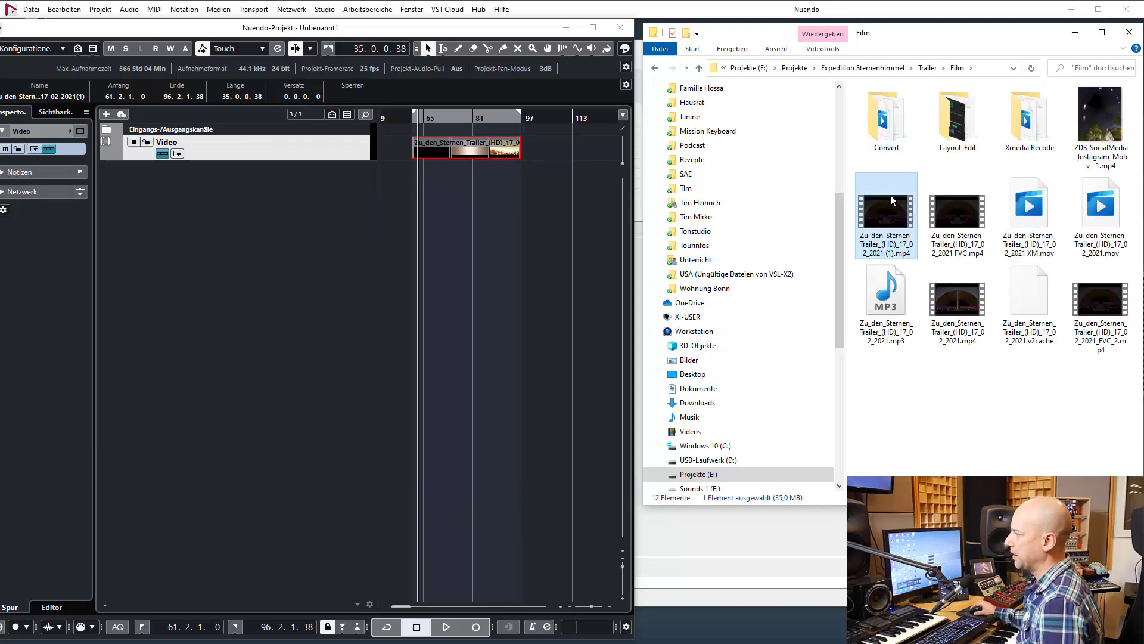
{"action": "left_click", "coordinate": [870, 499]}
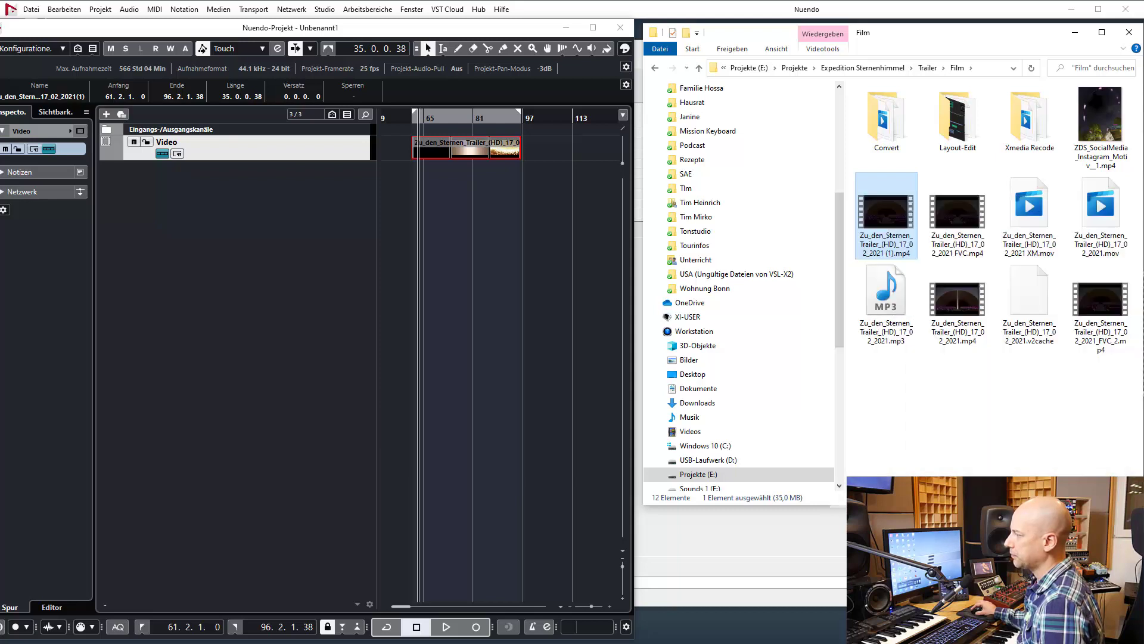
{"action": "left_click_drag", "start_coordinate": [957, 208], "coordinate": [496, 136]}
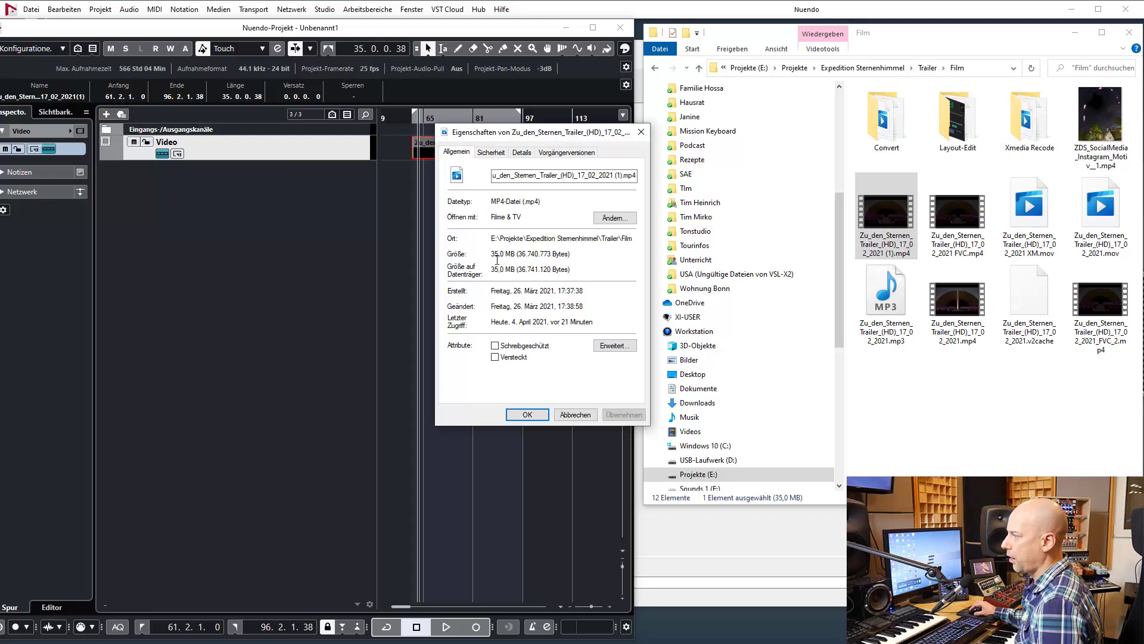
- Open the converted MOV's properties (177 MB) and place them beside the MP4's
{"action": "double_click", "coordinate": [1028, 119]}
{"action": "right_click", "coordinate": [953, 124]}
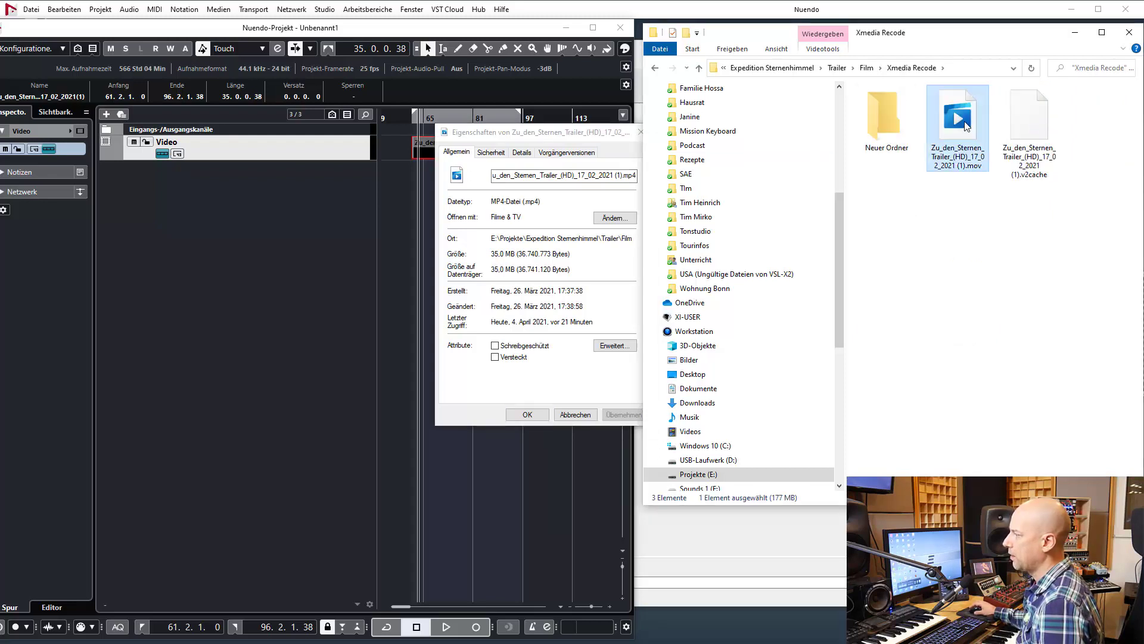
{"action": "left_click", "coordinate": [887, 426]}
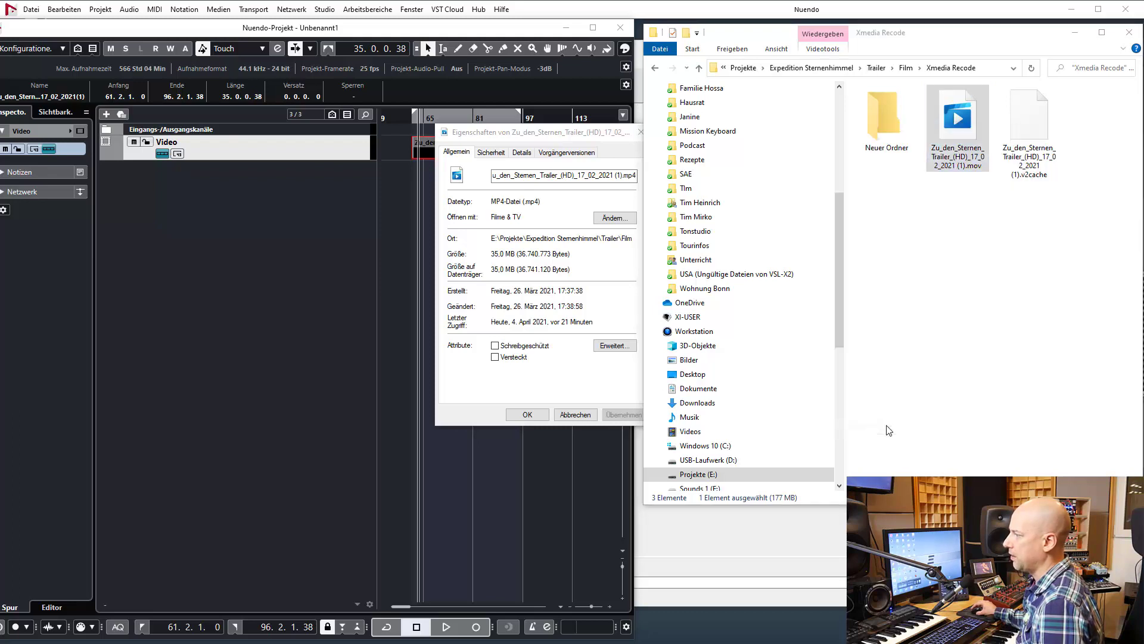
{"action": "left_click_drag", "start_coordinate": [1016, 134], "coordinate": [278, 141]}
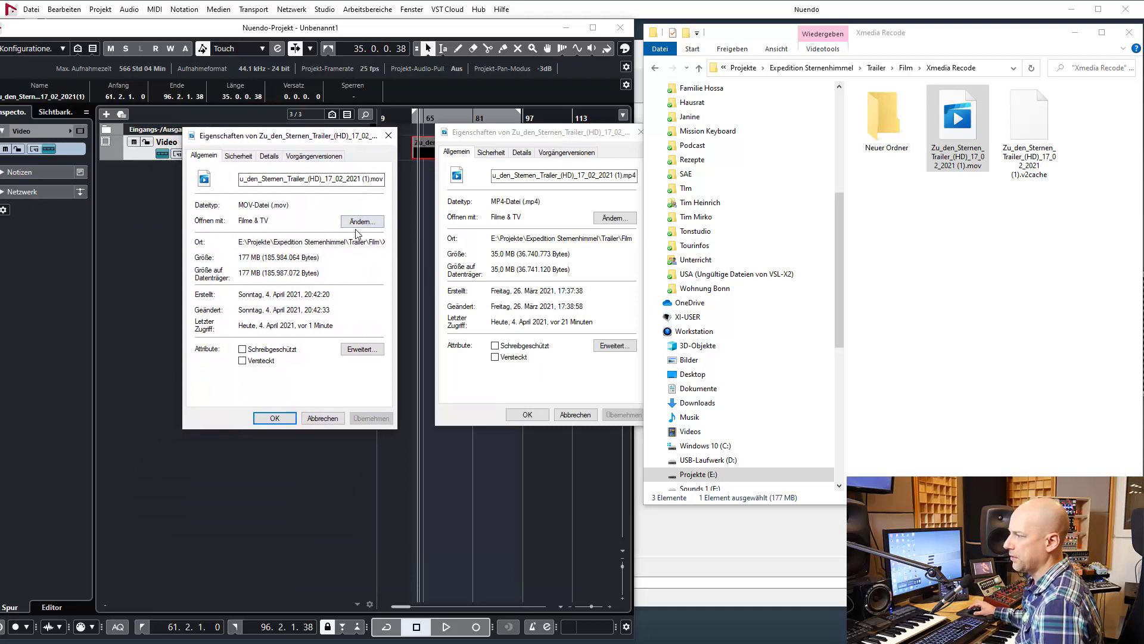